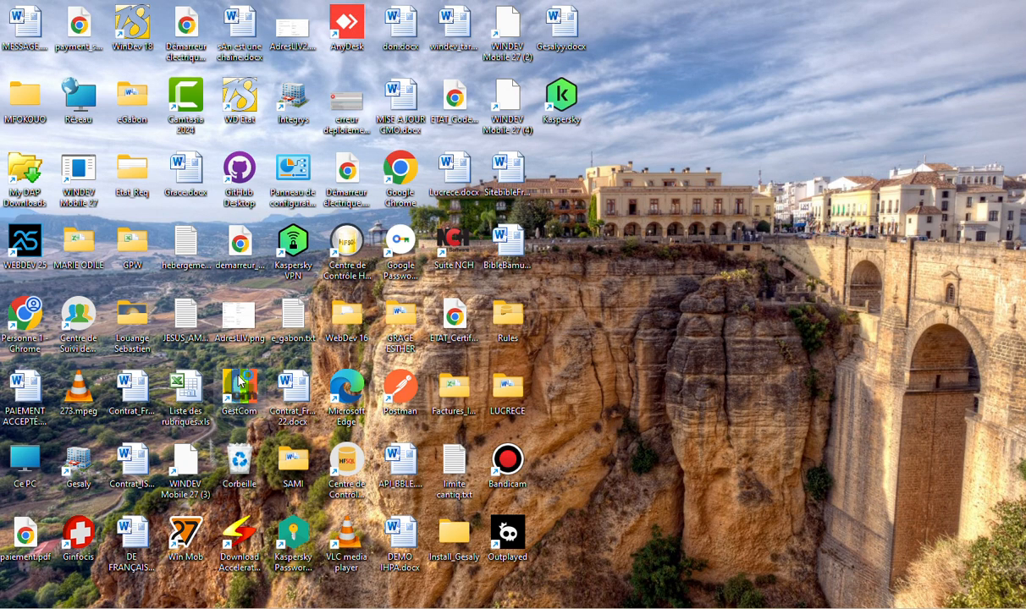
Open GestCom, sign in to the supervisor account with its username and password, and launch the application
double_click(239, 383)
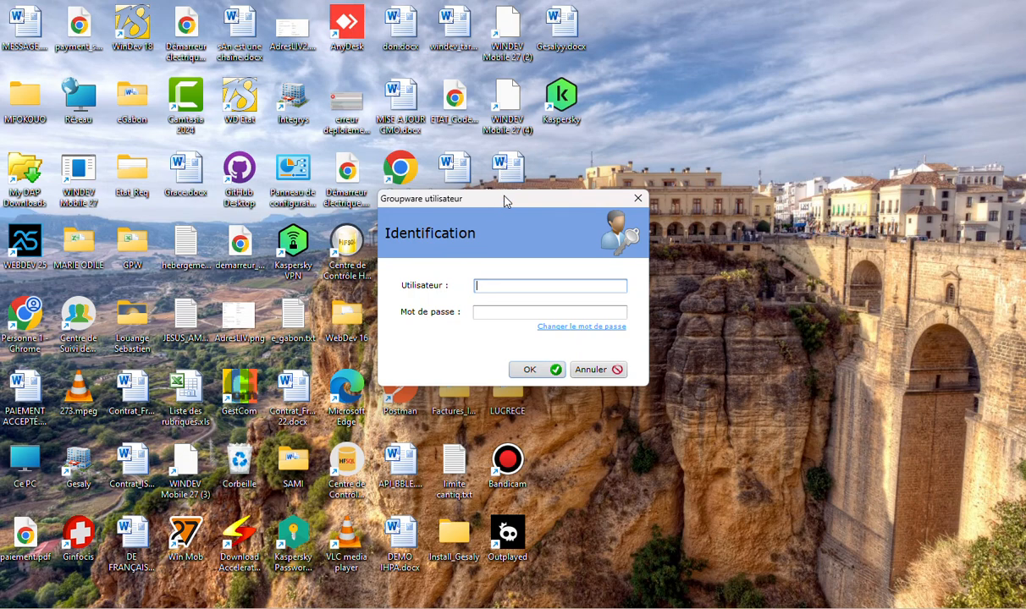
drag(504, 201, 343, 207)
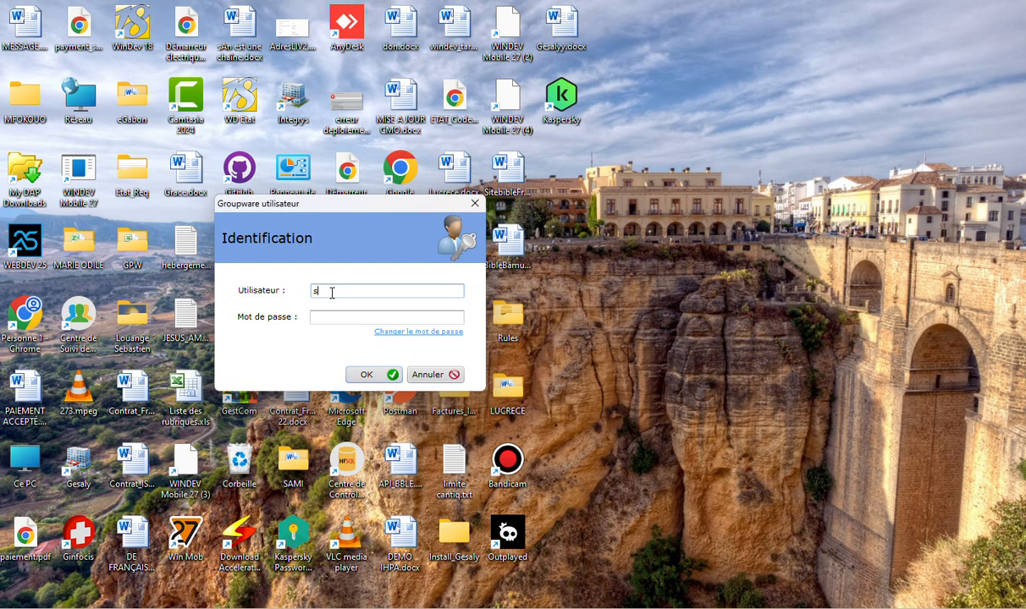
text(up)
key(Tab)
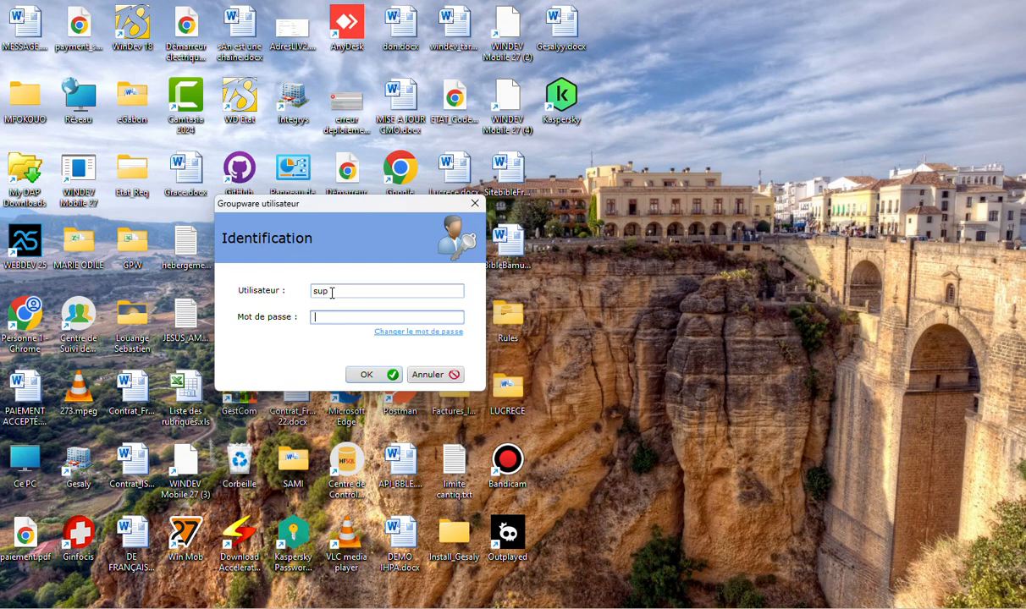
text(•)
key(Return)
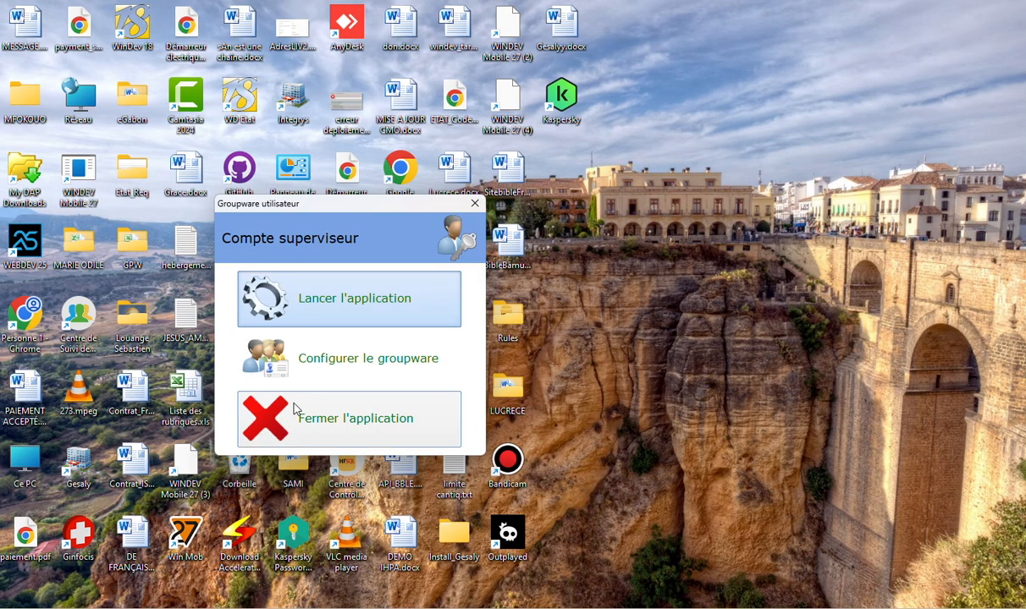
click(301, 289)
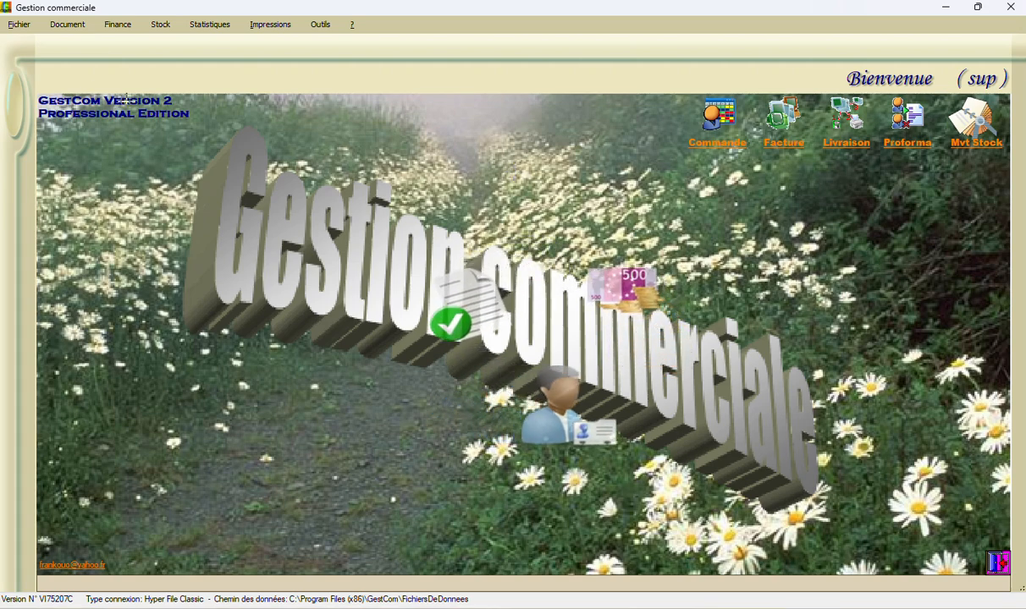
Review the list of clients and prospects, then close it
click(18, 25)
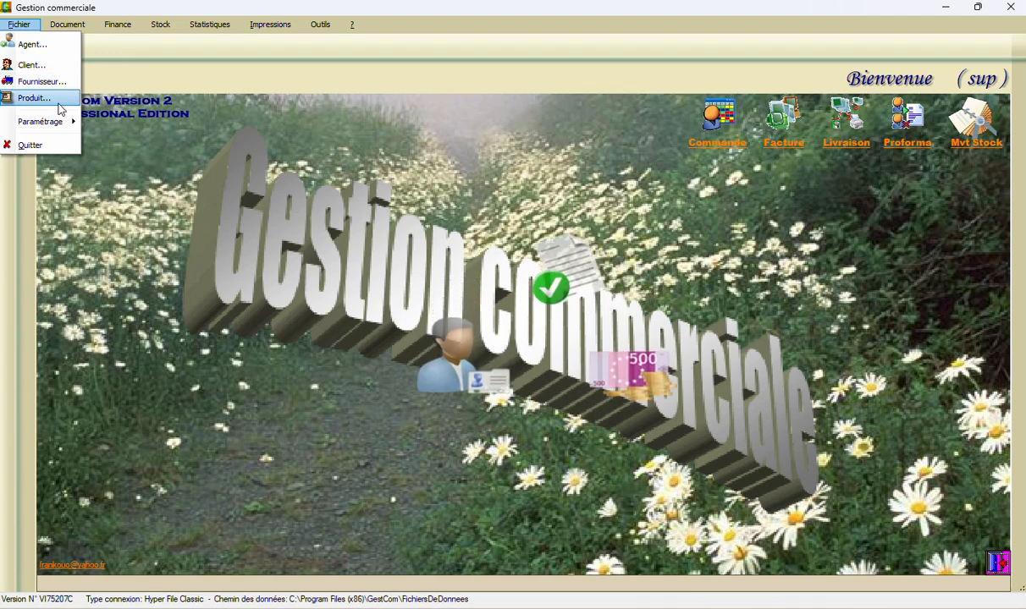
mouse_move(48, 130)
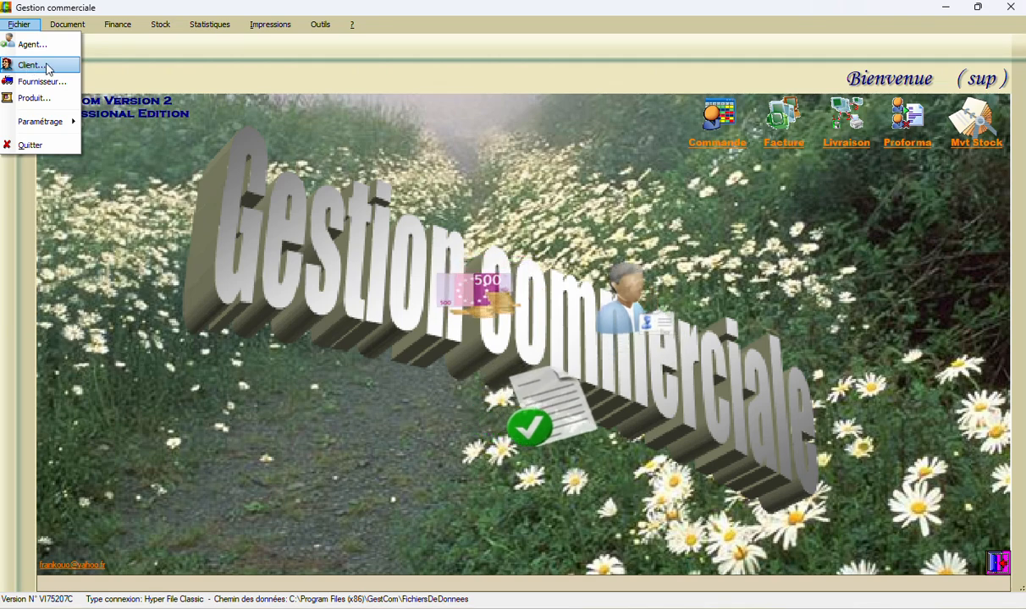
click(28, 65)
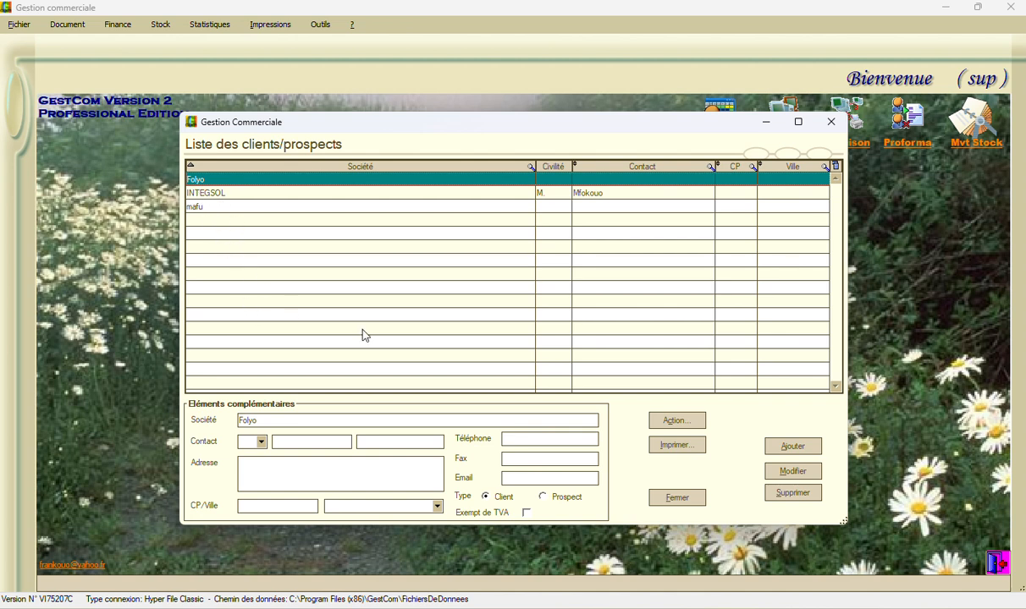
click(675, 499)
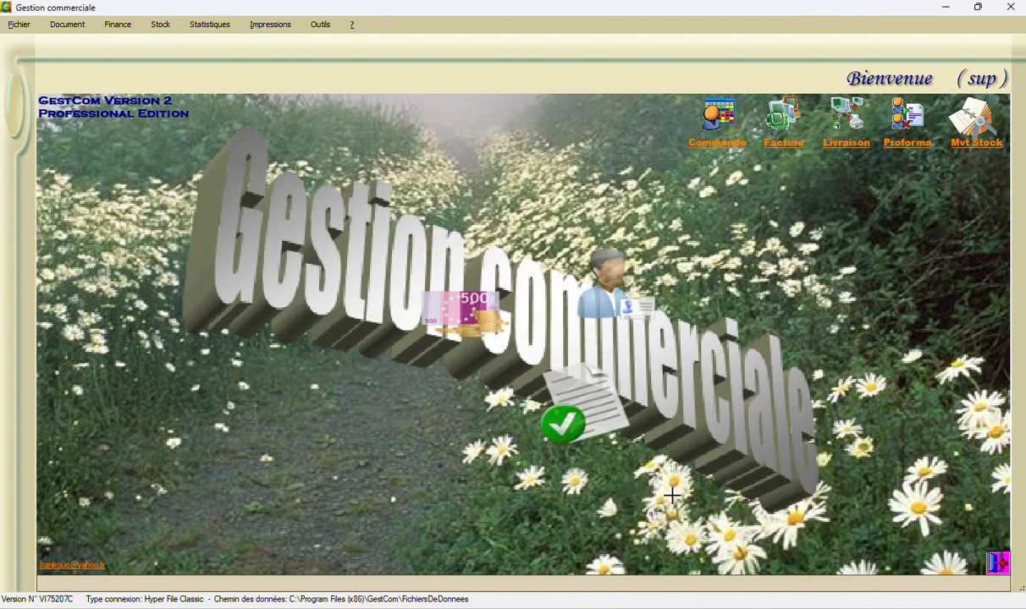
Review the product list and close it
click(17, 25)
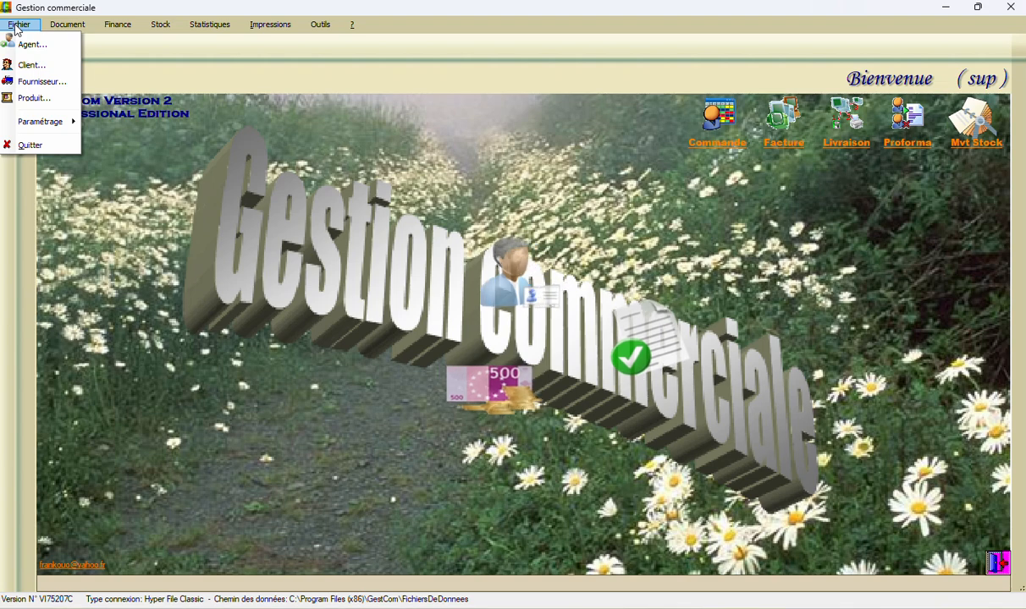
click(28, 99)
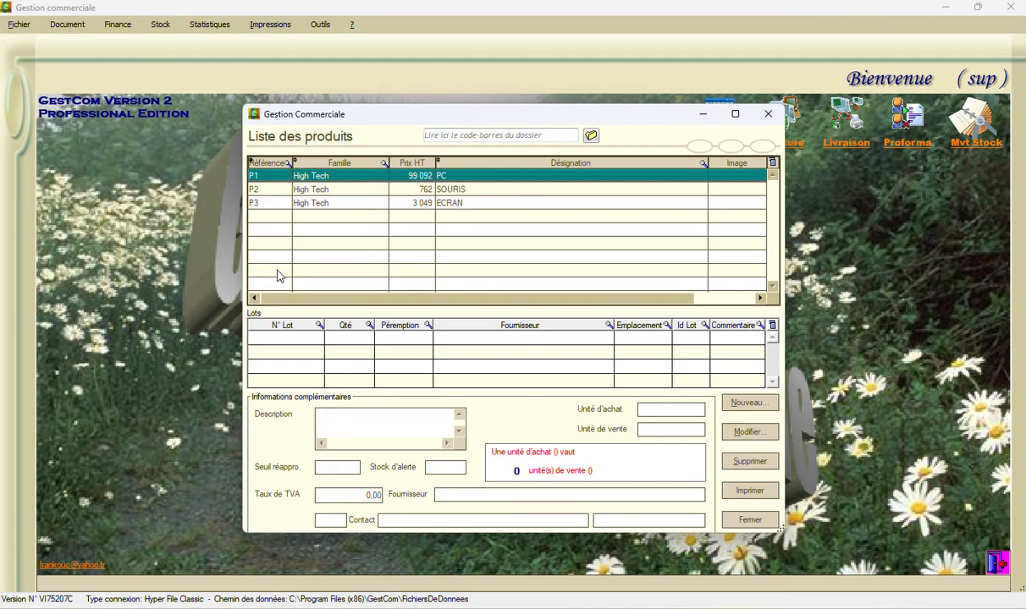
click(749, 524)
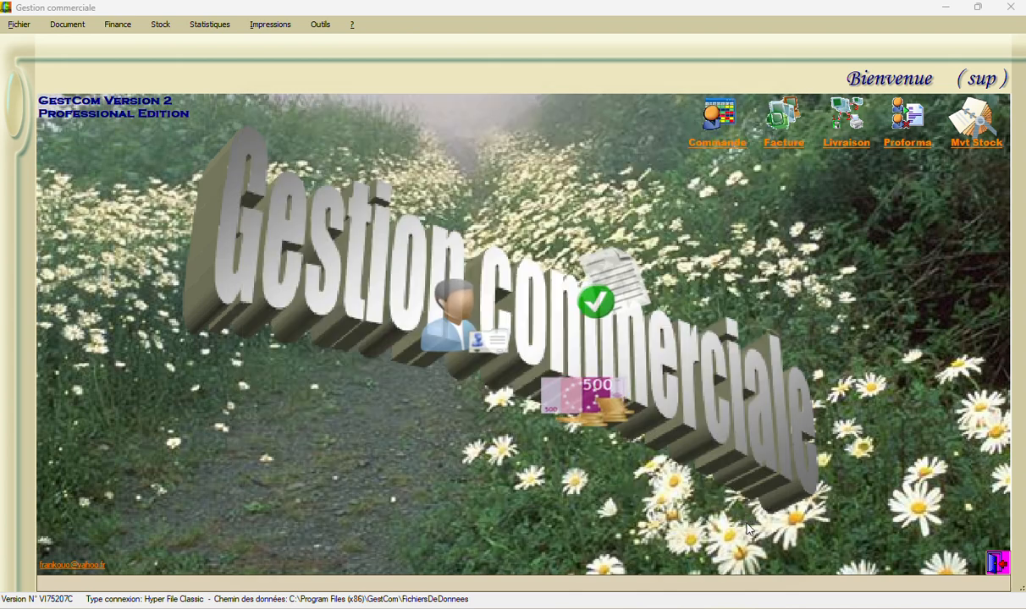
Create a new customer order for the company INTEGSOL
click(65, 26)
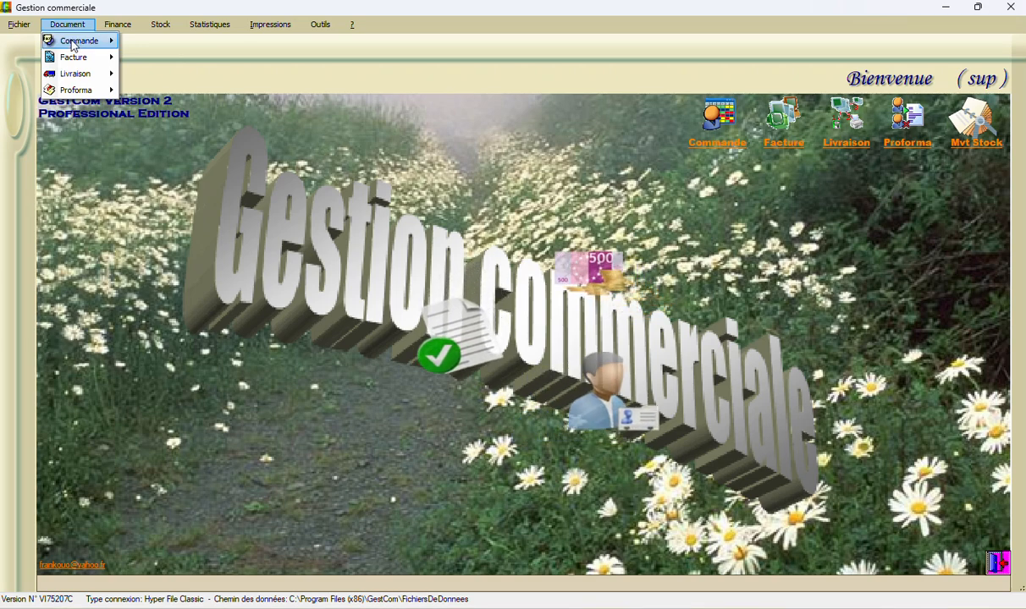
mouse_move(75, 44)
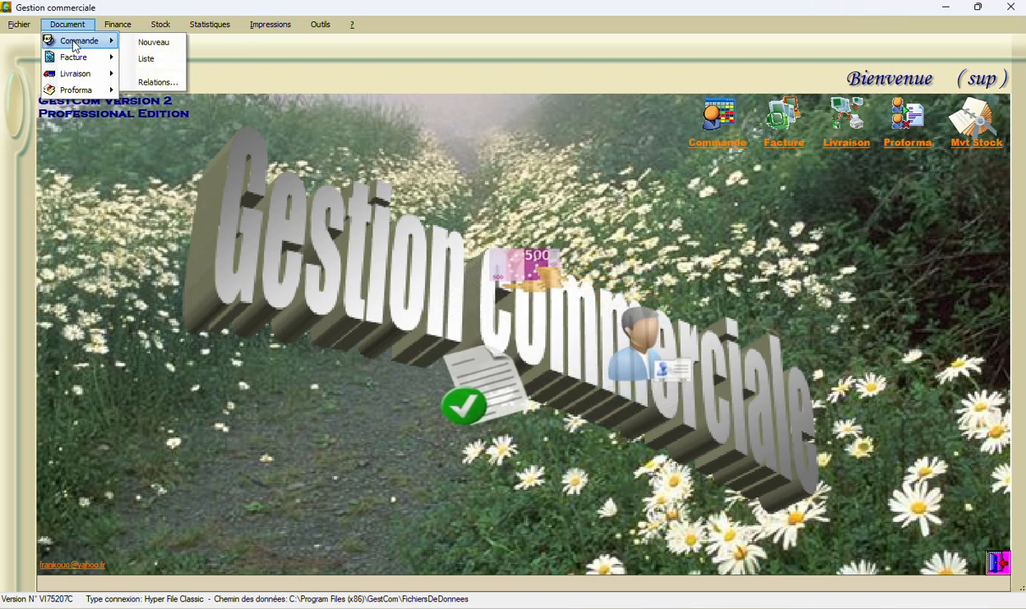
click(153, 44)
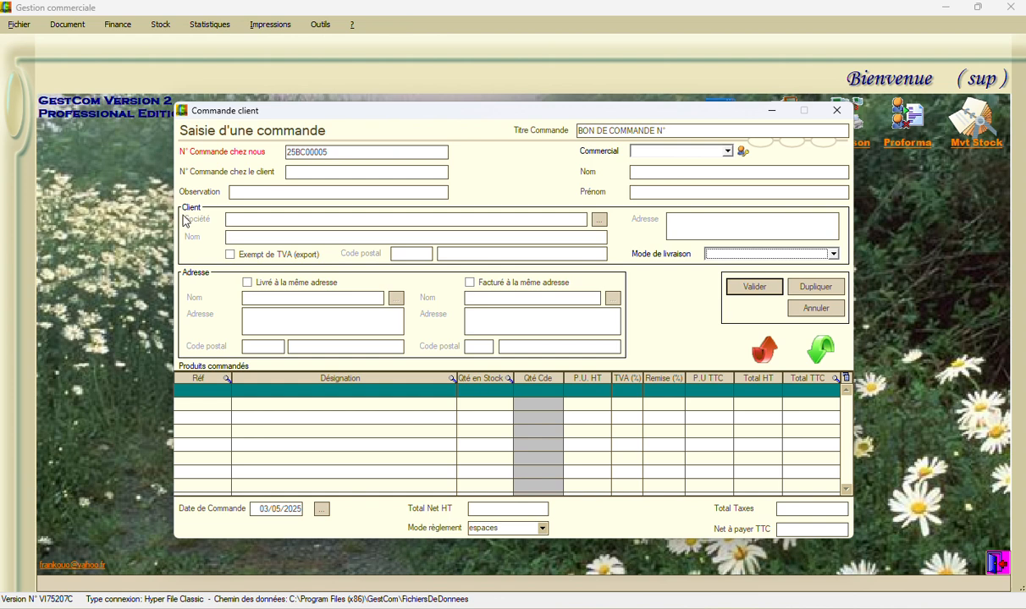
click(598, 222)
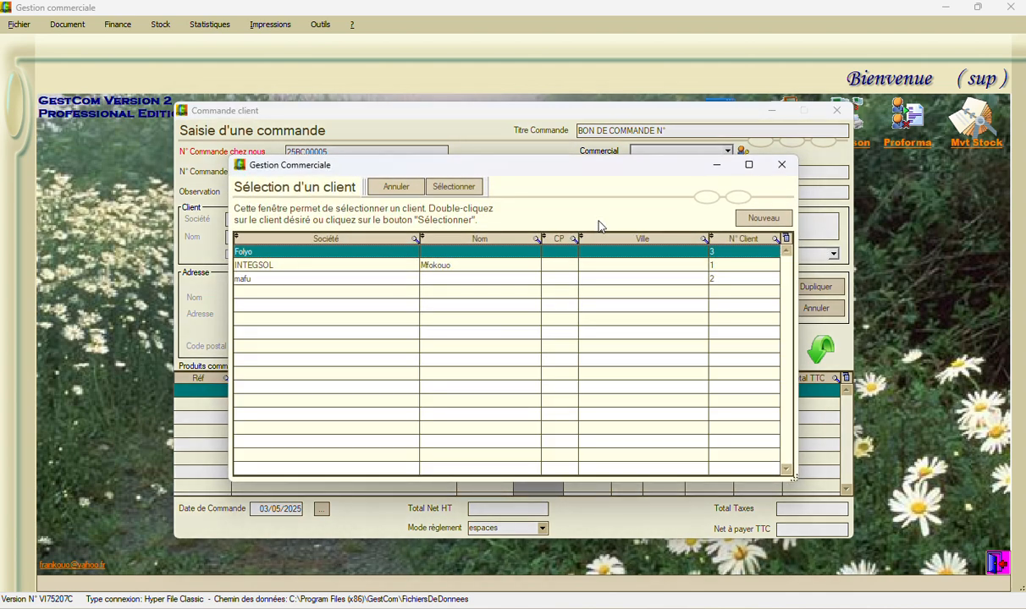
double_click(240, 265)
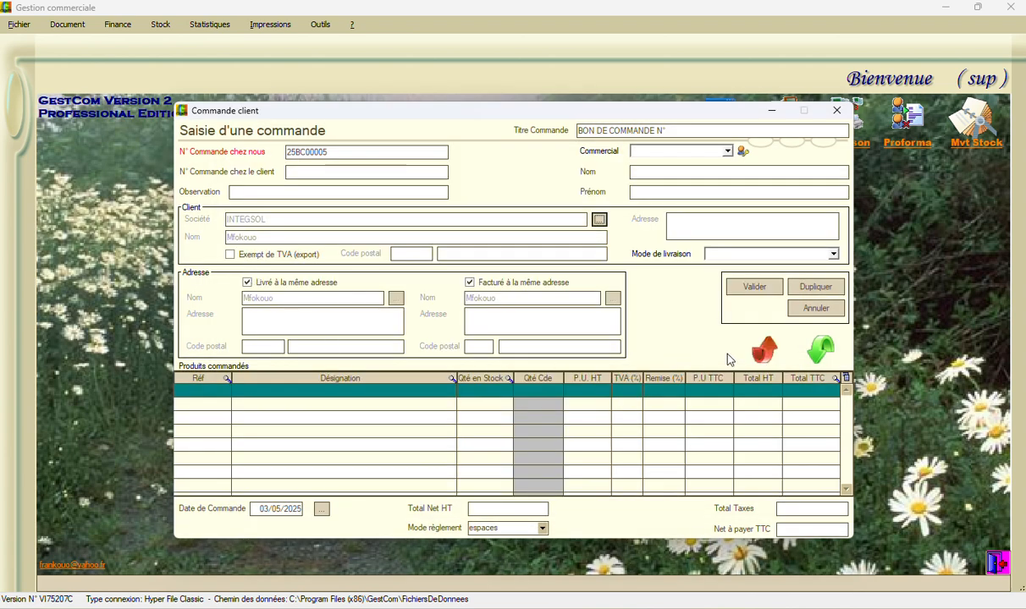
Add products P2 SOURIS and P3 ECRAN to the order, accepting P3 despite its zero stock
click(822, 350)
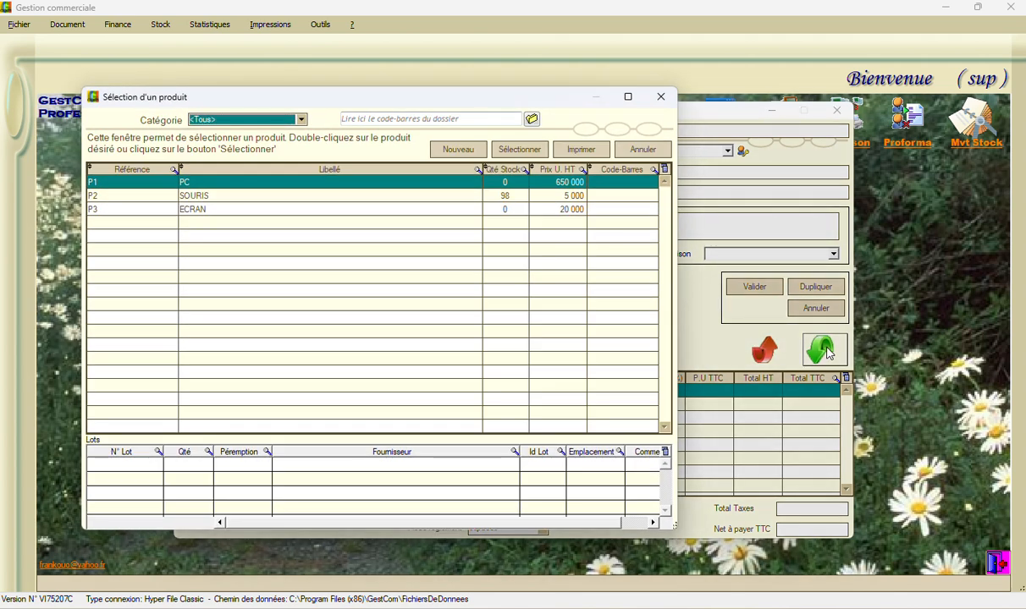
double_click(108, 197)
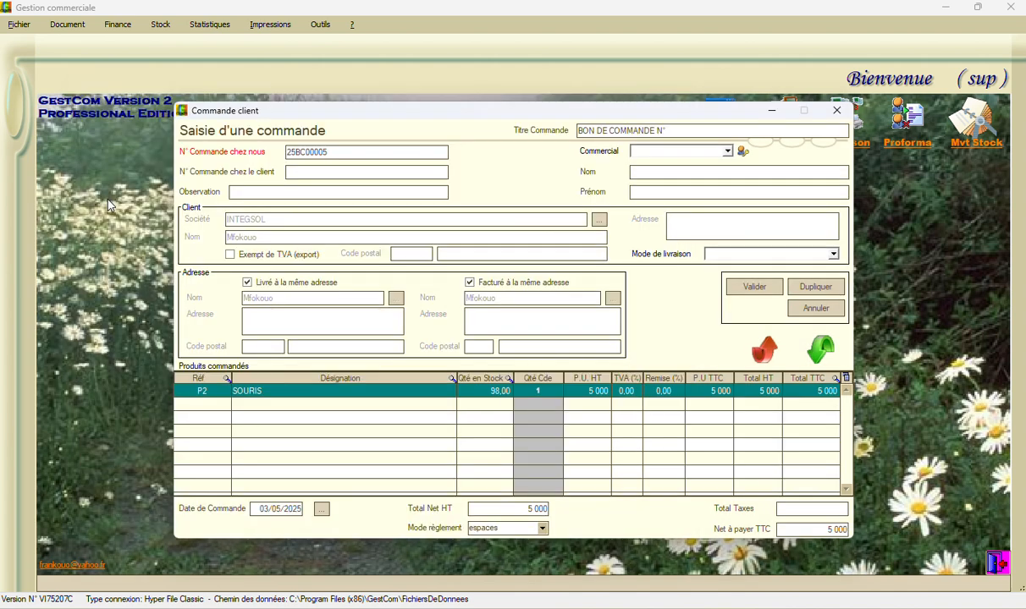
click(814, 354)
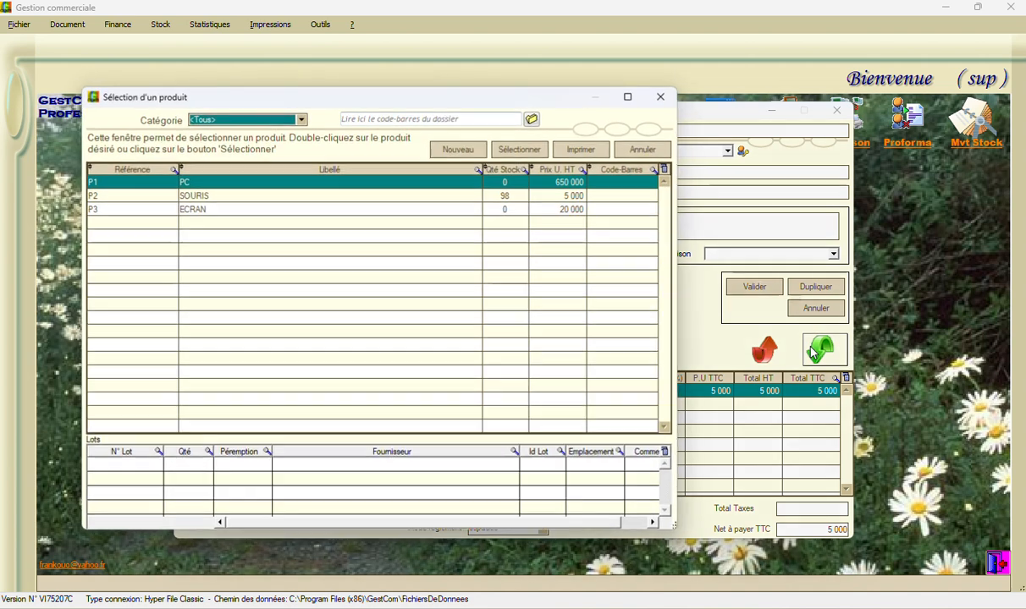
double_click(103, 216)
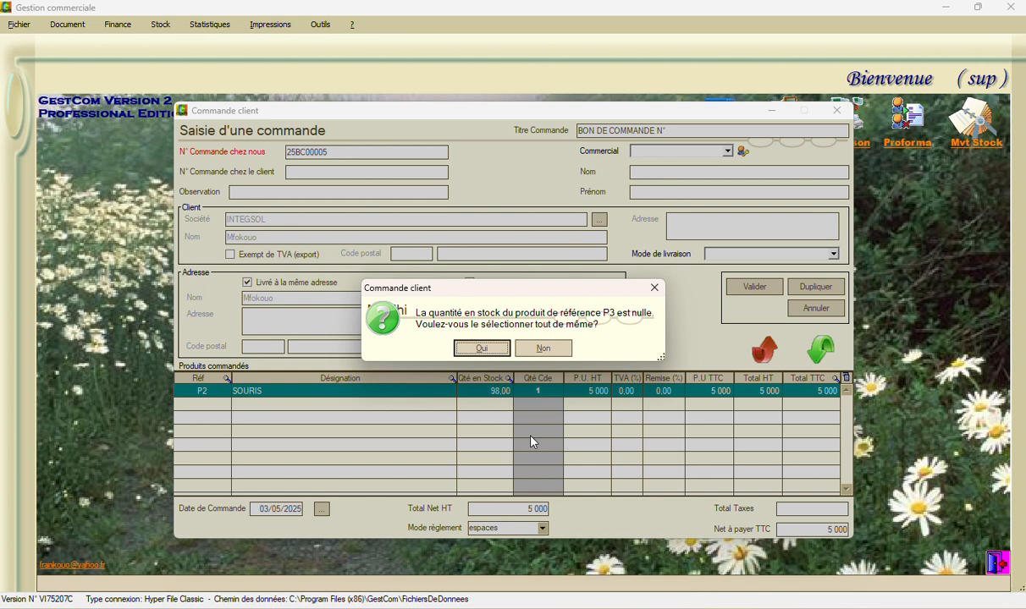
click(489, 348)
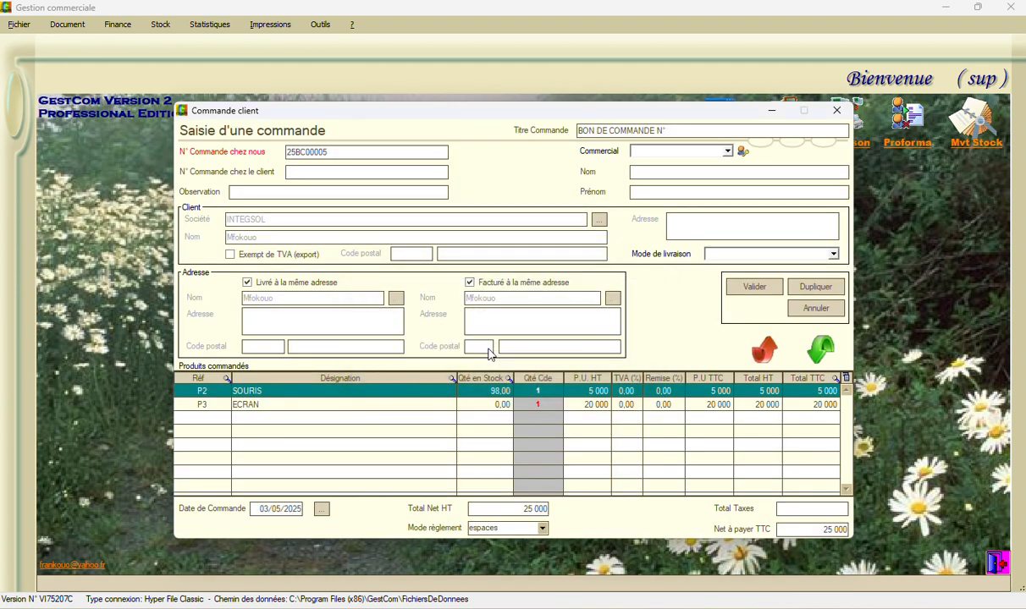
Set the ordered quantities to 20 for SOURIS and 30 for ECRAN, and save the order without printing it
click(531, 394)
click(531, 391)
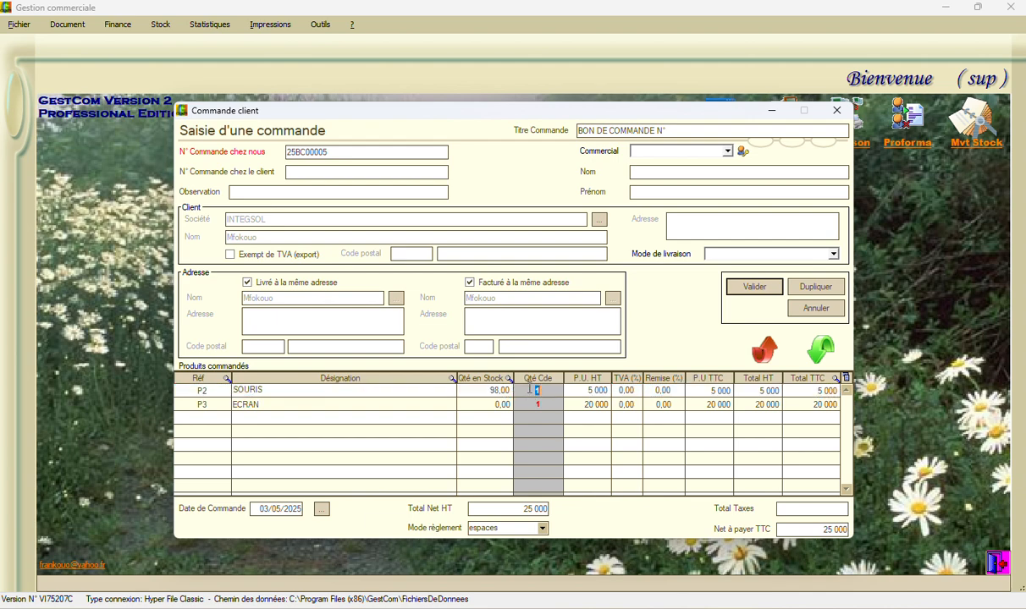
text(20)
key(Down)
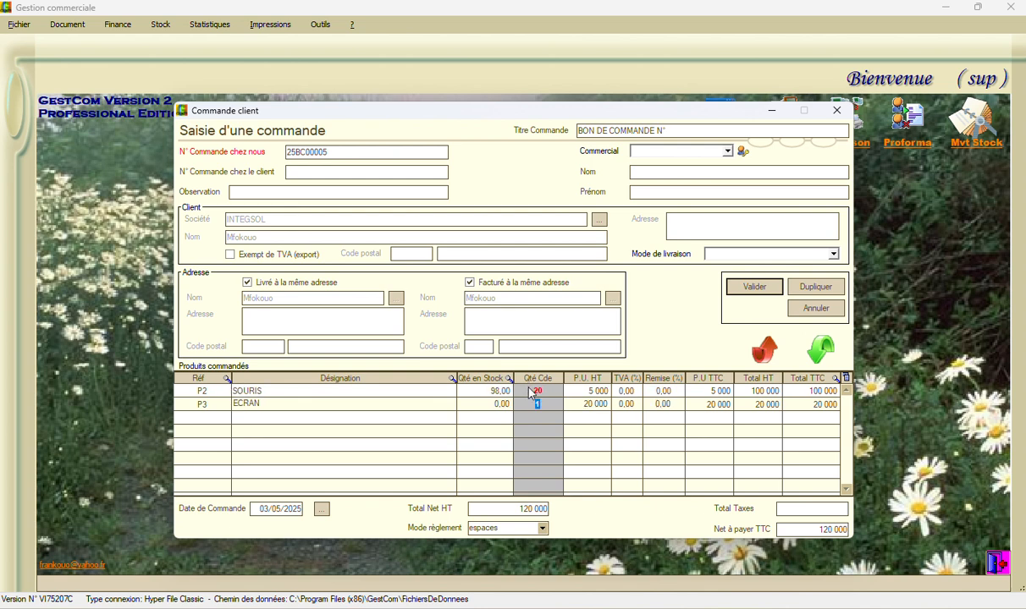
text(30)
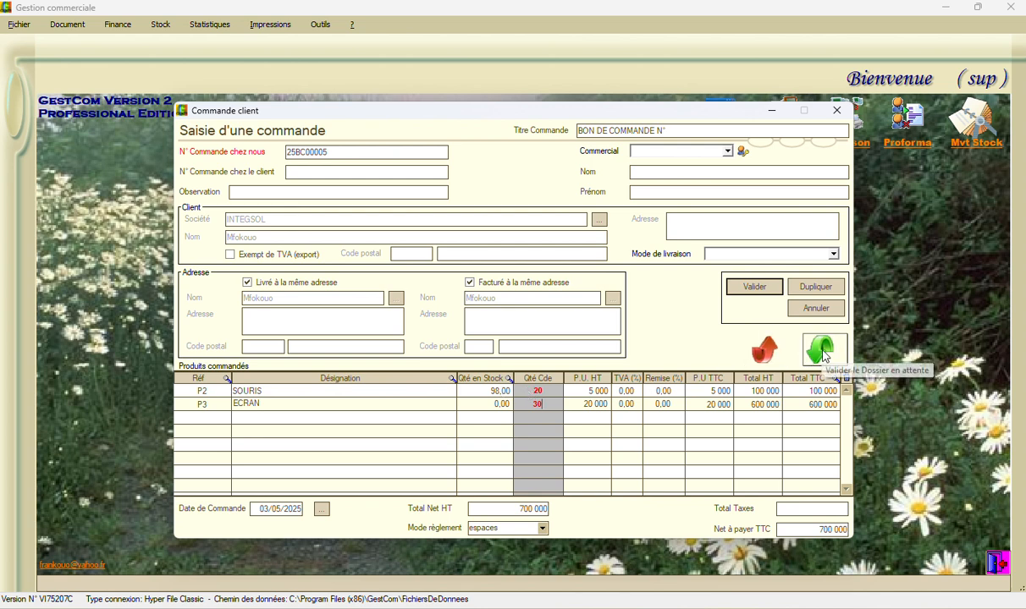
click(750, 289)
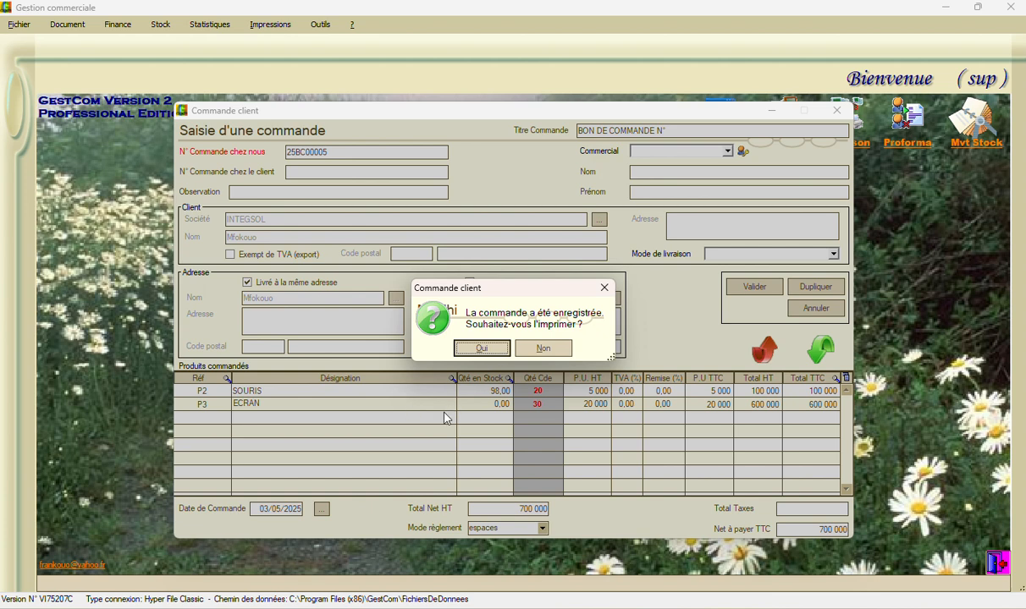
click(528, 350)
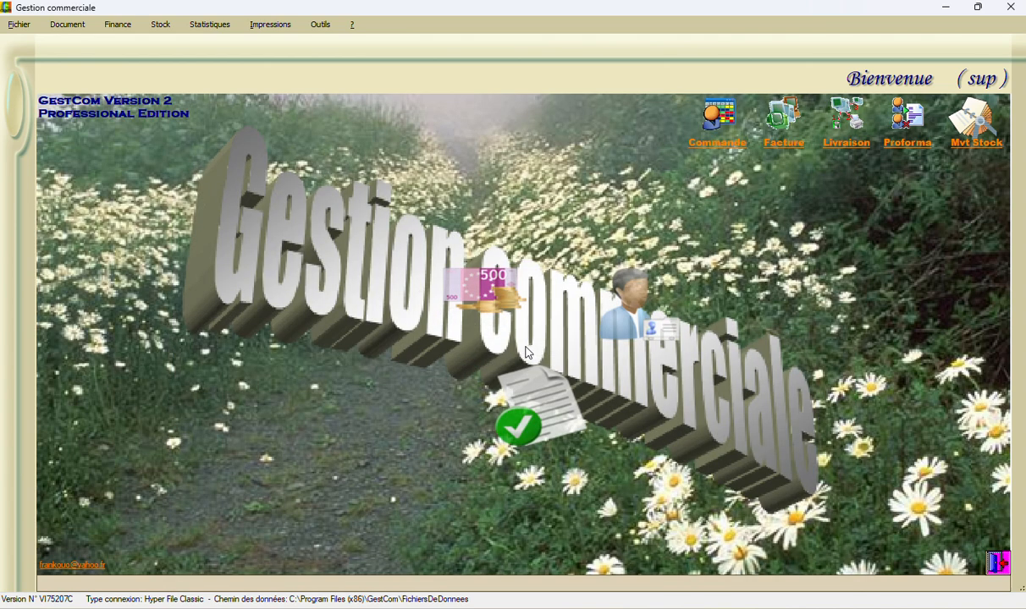
Create a new invoice from the most recent INTEGSOL order
click(71, 24)
mouse_move(69, 61)
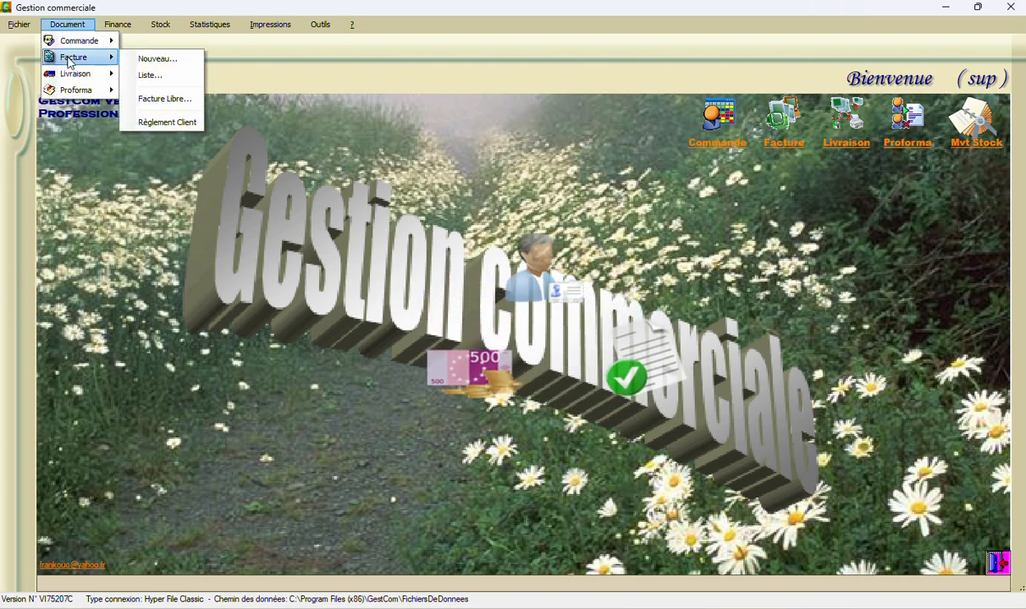
click(152, 59)
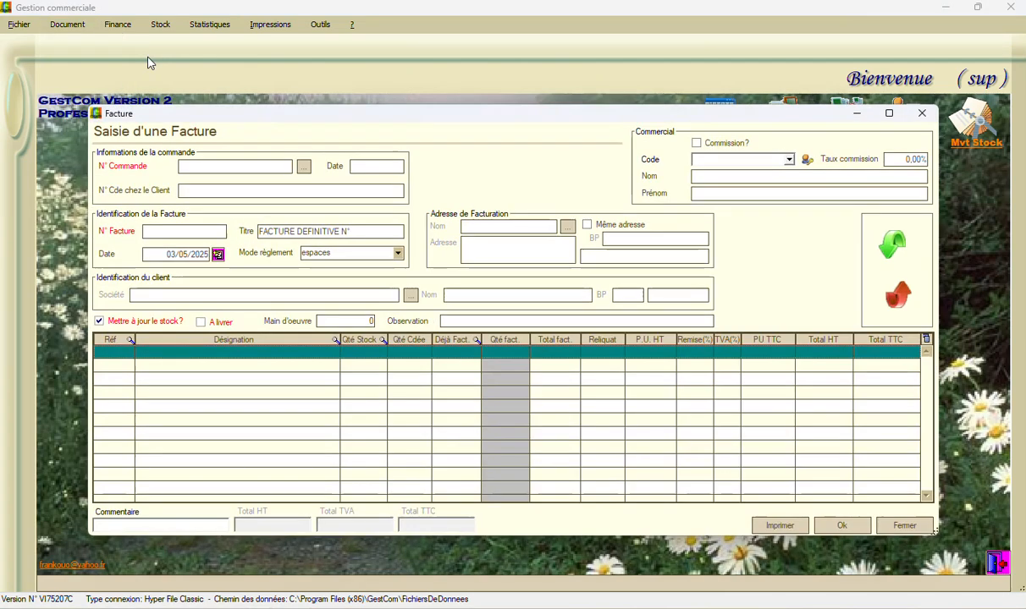
click(305, 171)
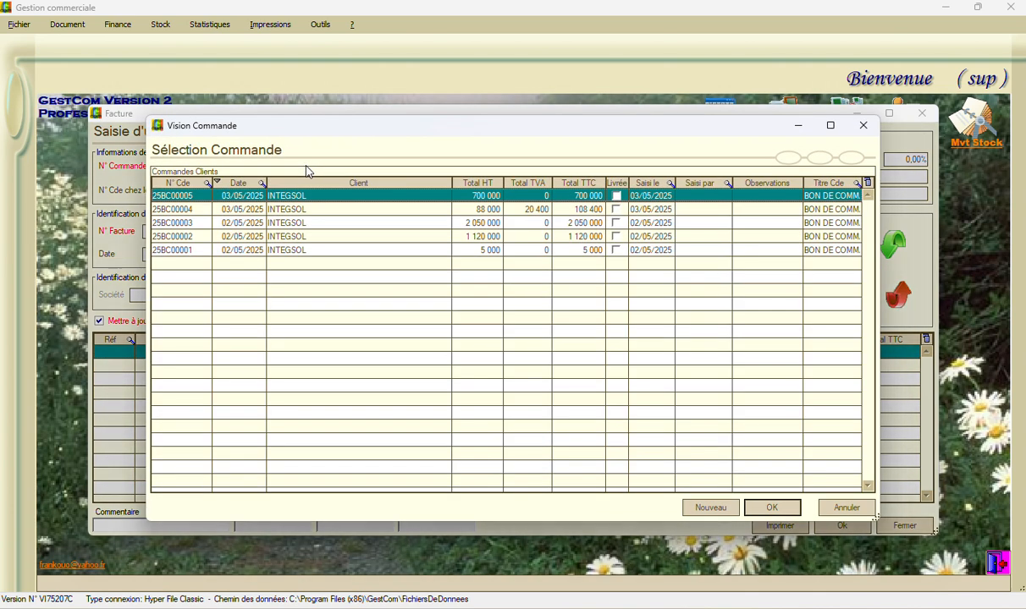
double_click(175, 198)
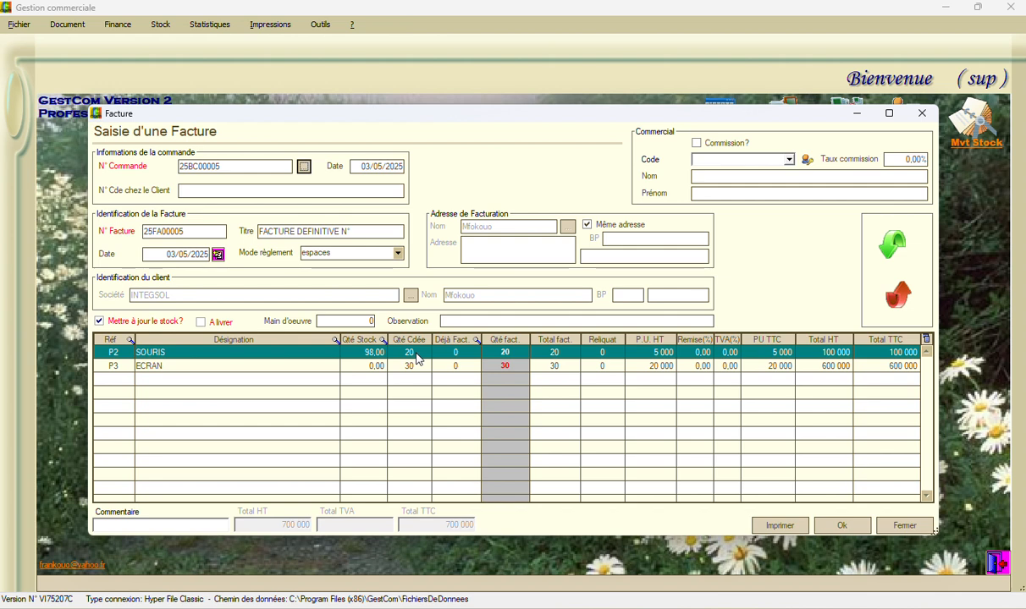
Set the invoiced quantity of SOURIS to 10 and dismiss the quantity warnings
click(505, 353)
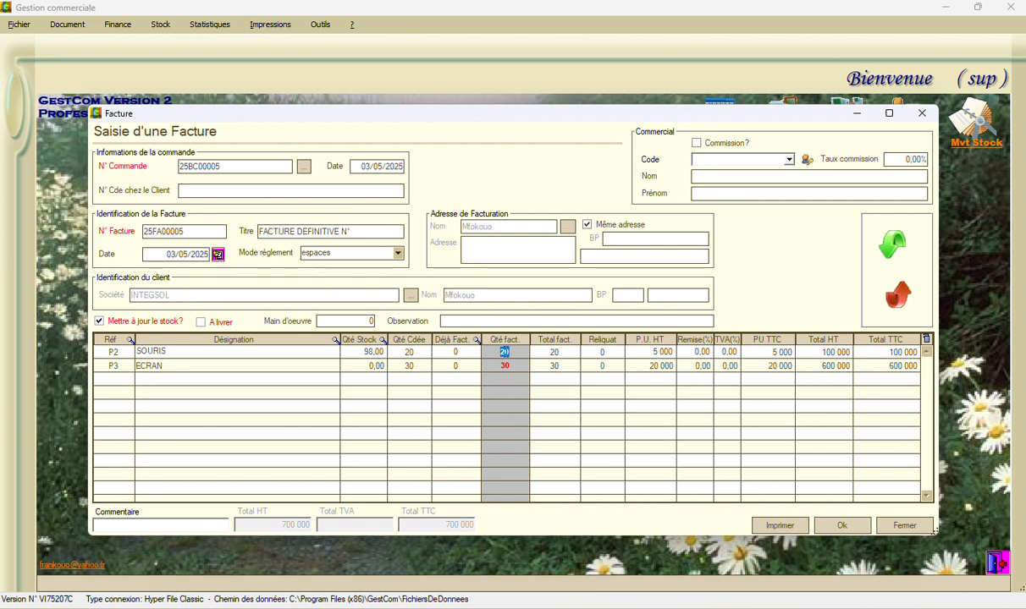
text(100)
key(Return)
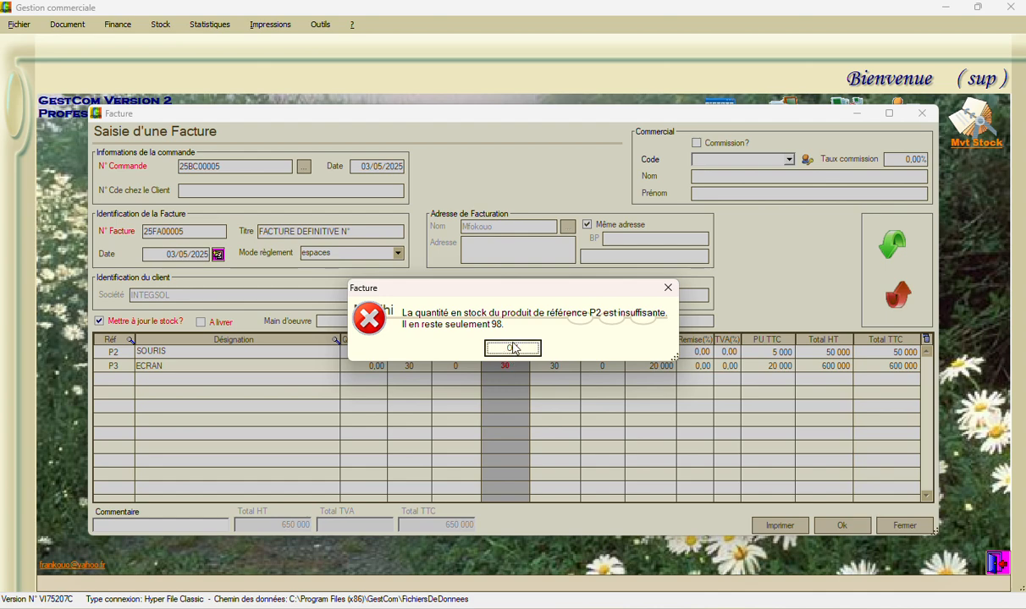
click(514, 348)
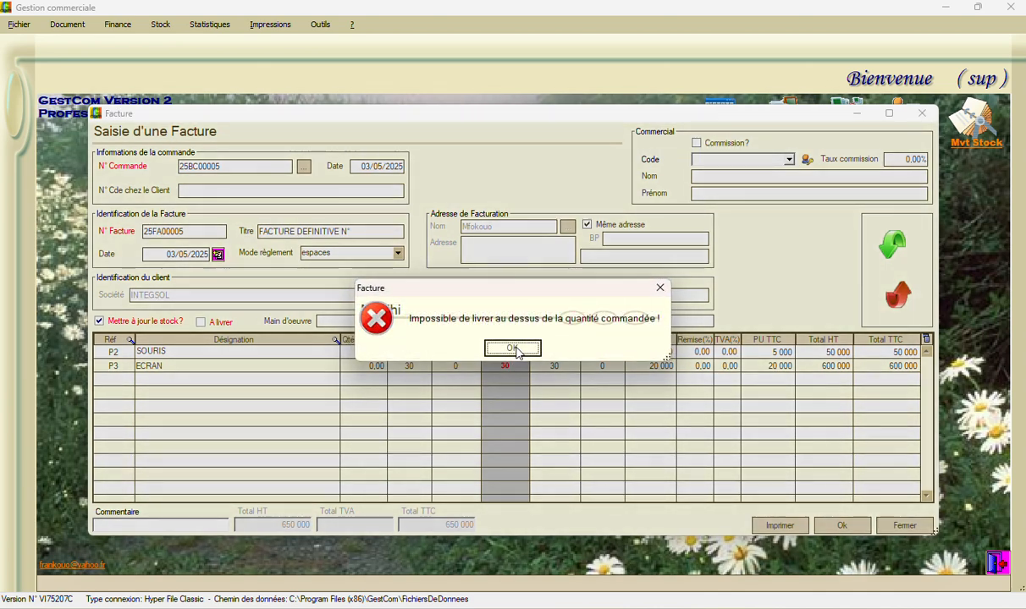
click(514, 348)
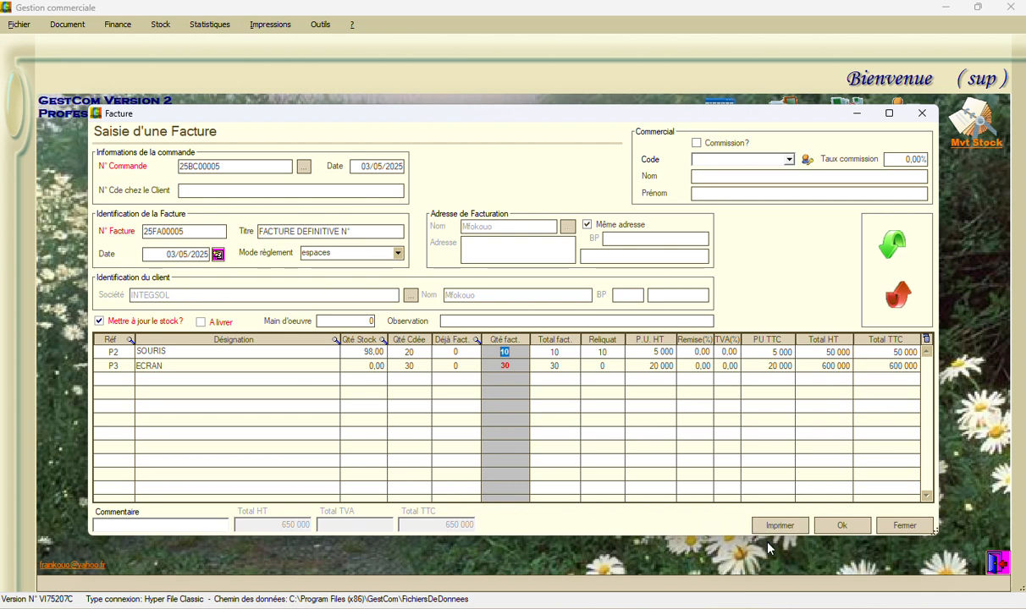
Save the partial invoice without a print preview or stock exit report, dismissing the insufficient stock and company data messages
click(836, 527)
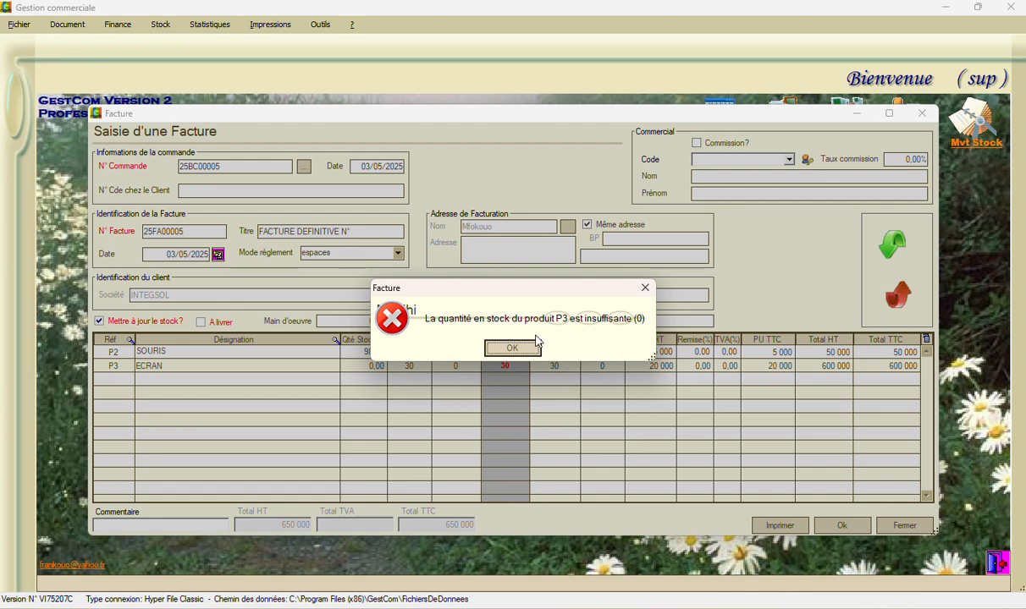
click(512, 349)
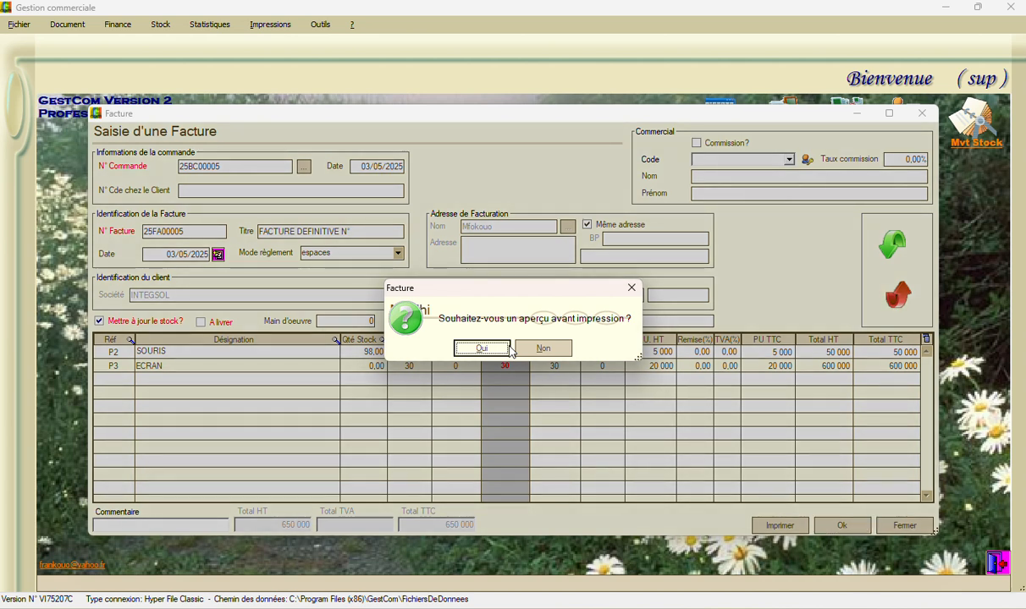
click(543, 351)
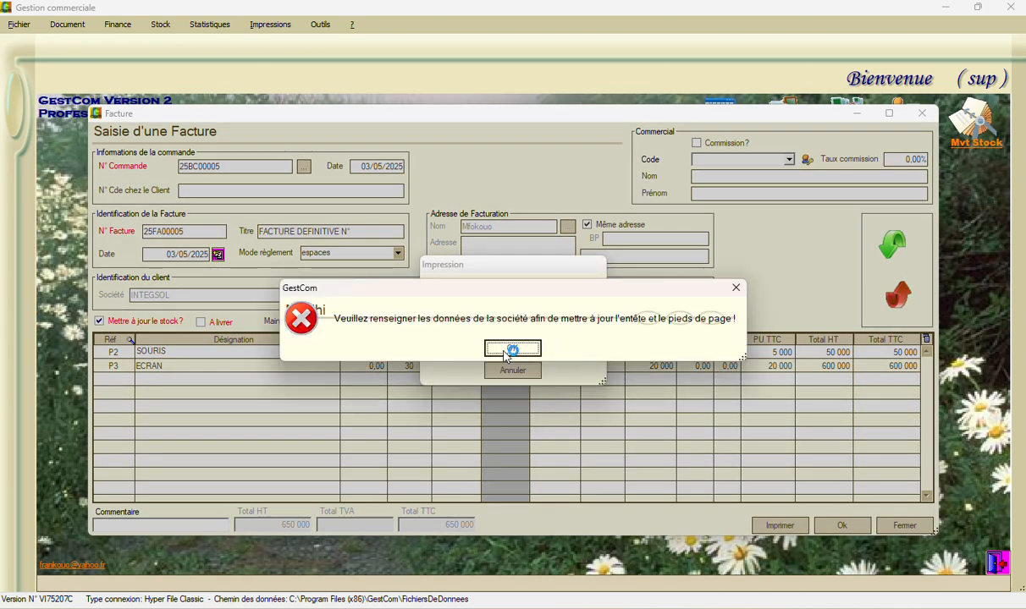
click(512, 349)
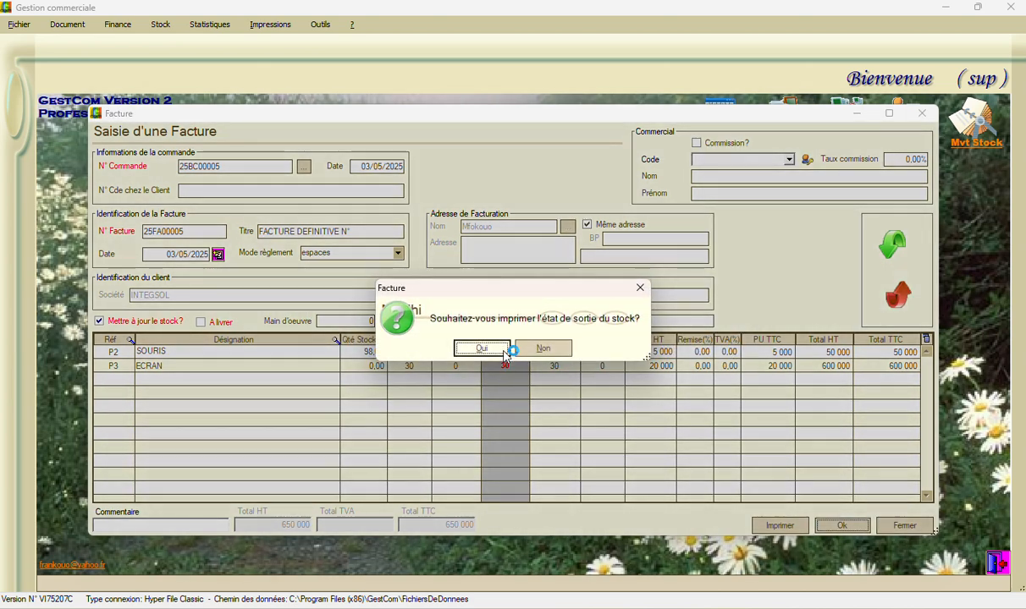
click(531, 350)
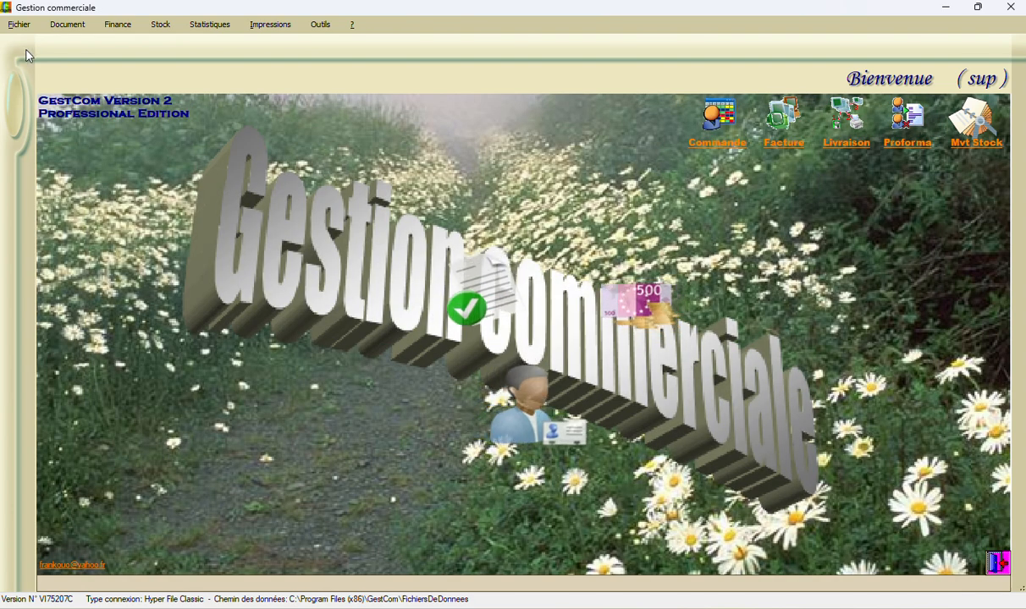
click(64, 28)
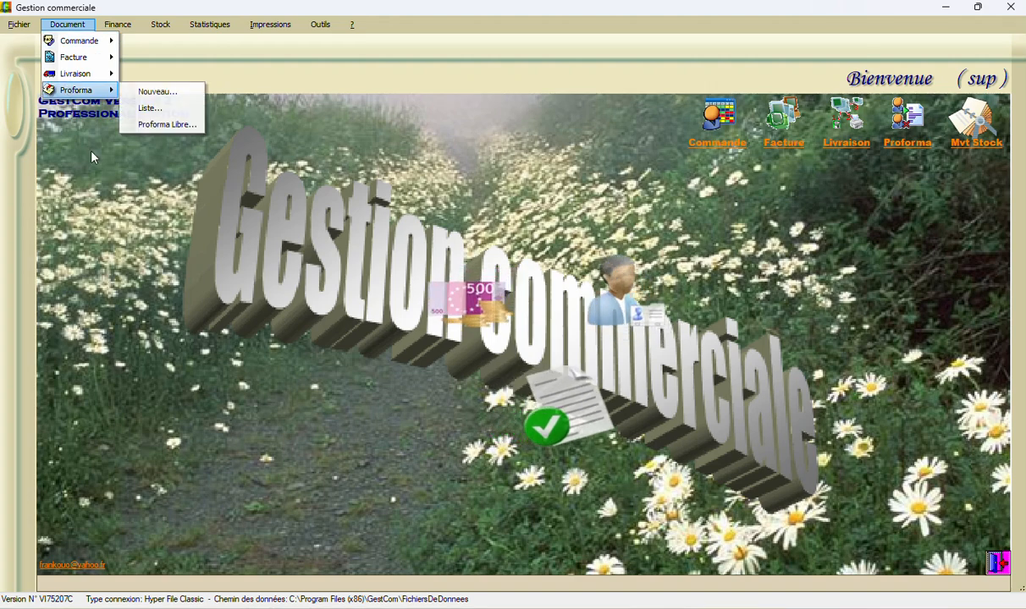
click(135, 197)
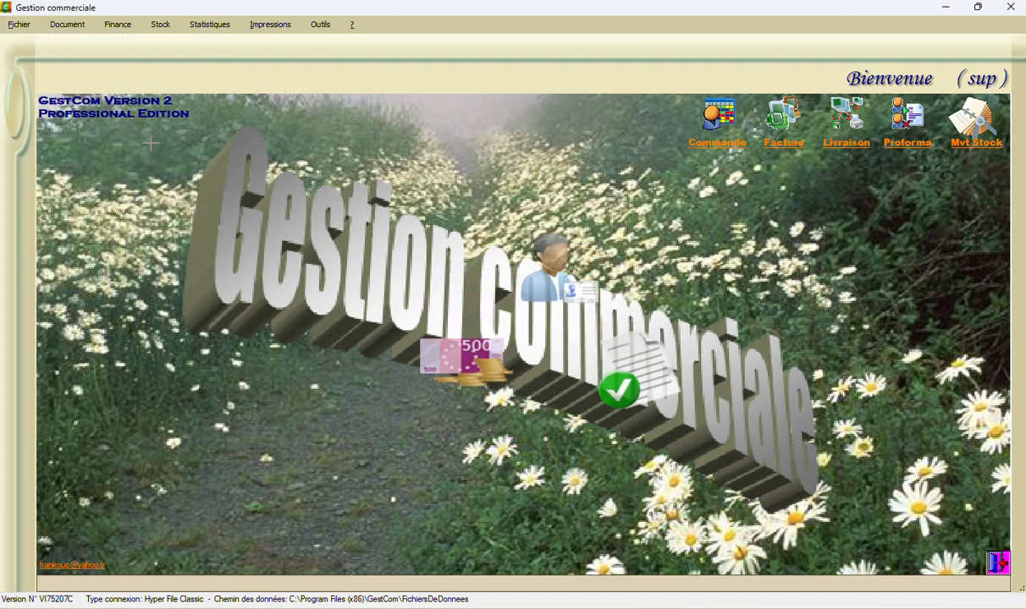
Start a new stock entry and add product P3 ECRAN to it
click(160, 26)
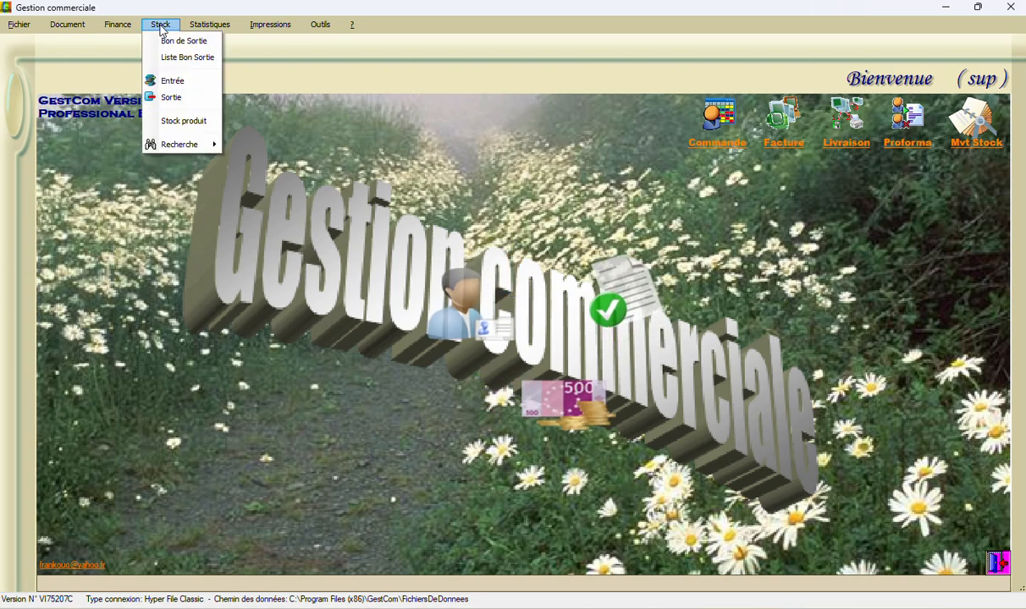
click(174, 81)
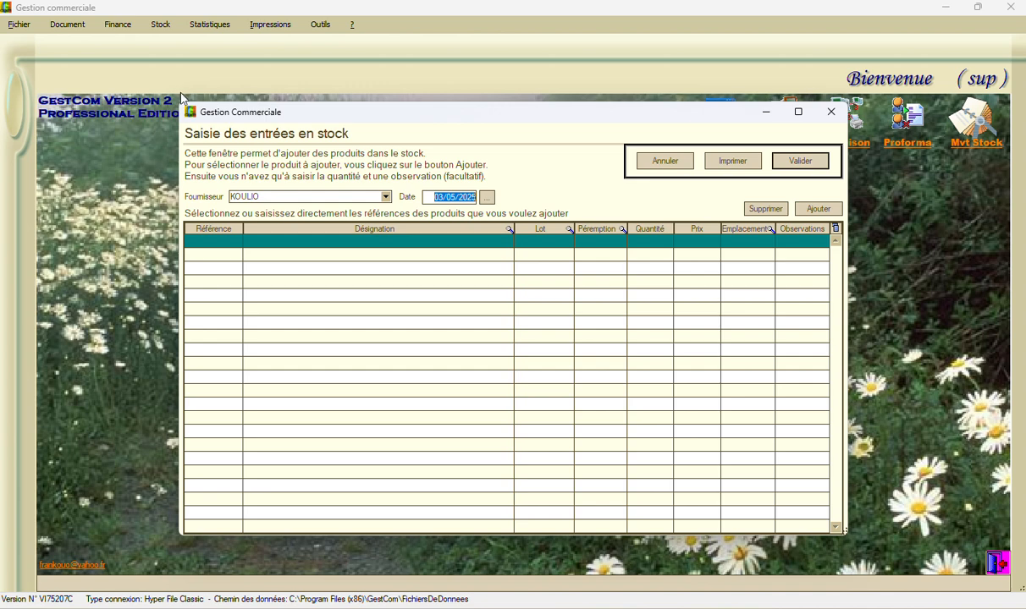
click(813, 209)
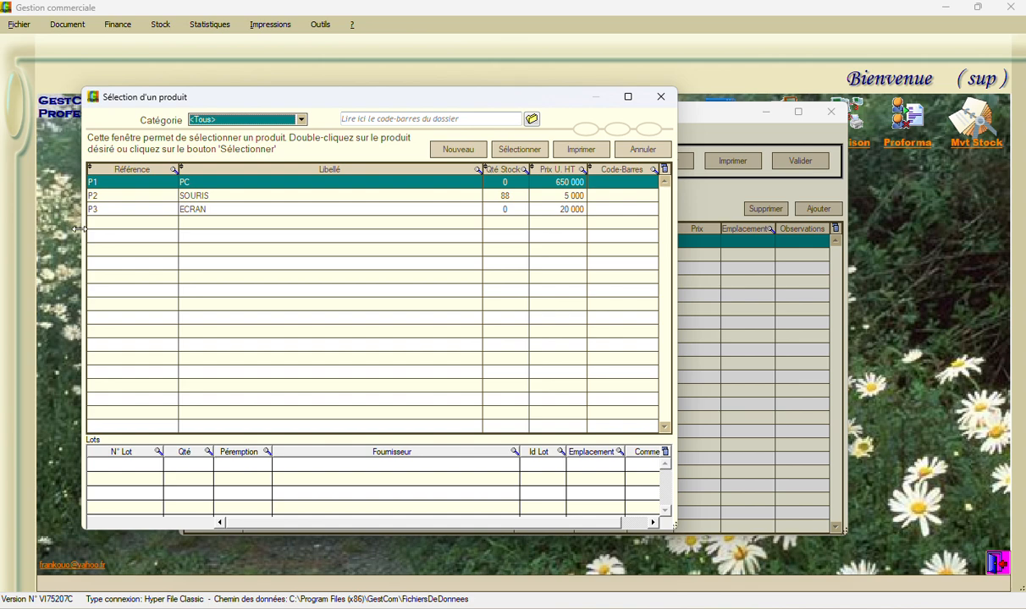
click(99, 210)
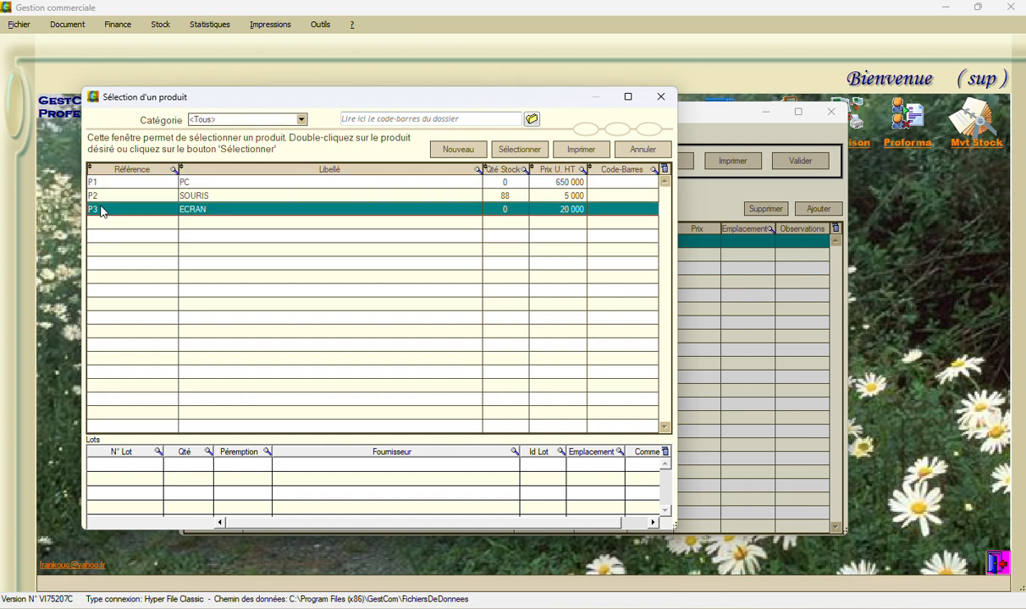
double_click(100, 210)
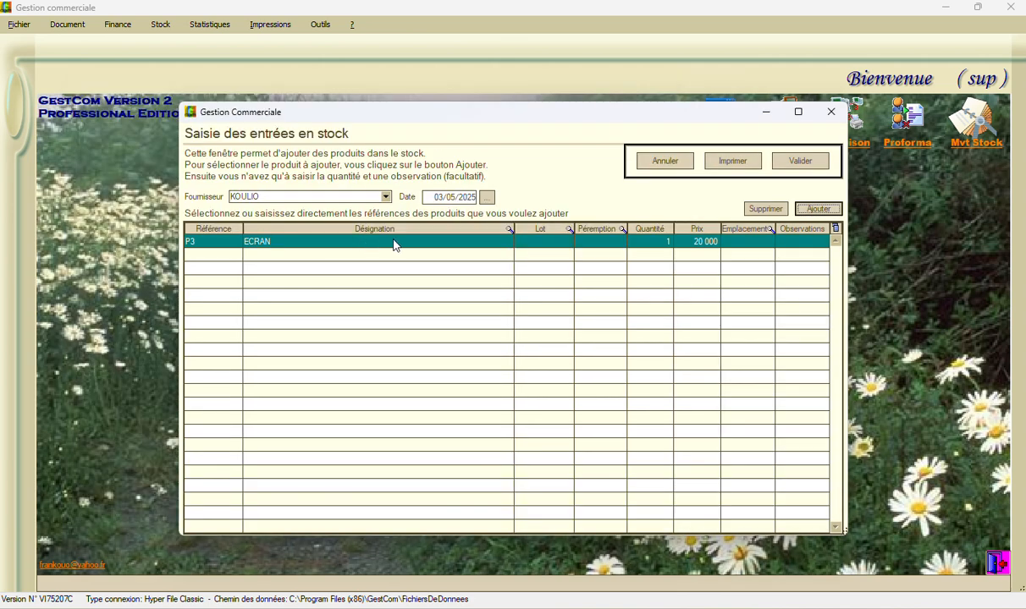
Set the ECRAN entry to lot 51, expiry 05-2030 and quantity 100, then validate and close the stock entry
click(533, 241)
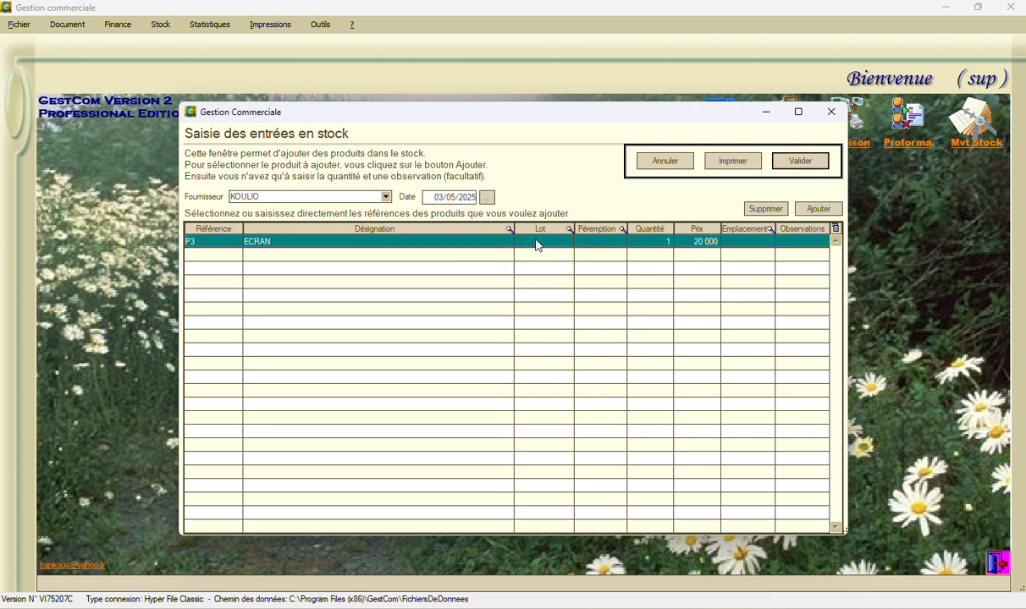
click(537, 242)
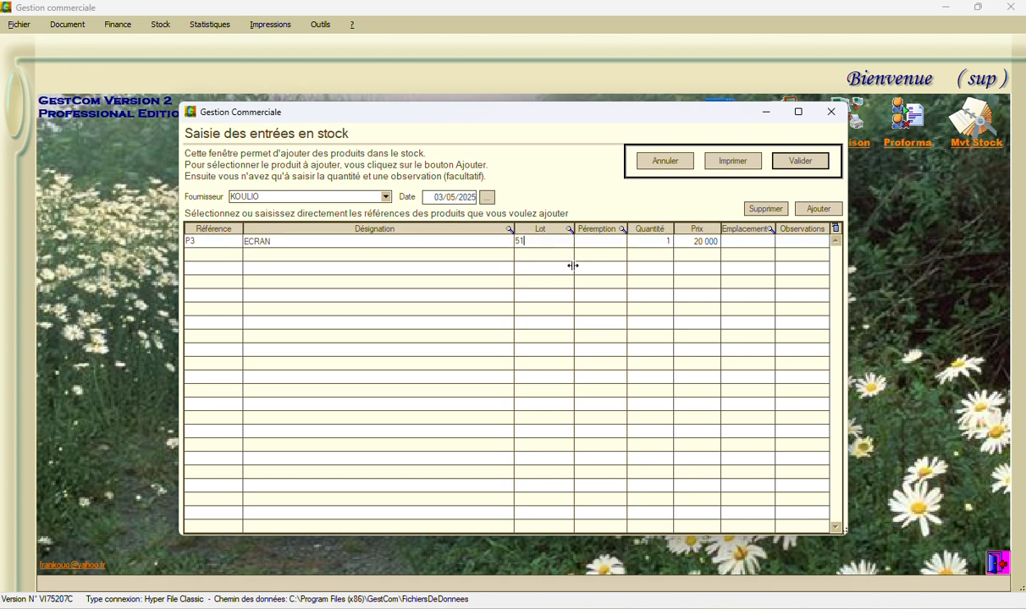
click(601, 243)
click(798, 161)
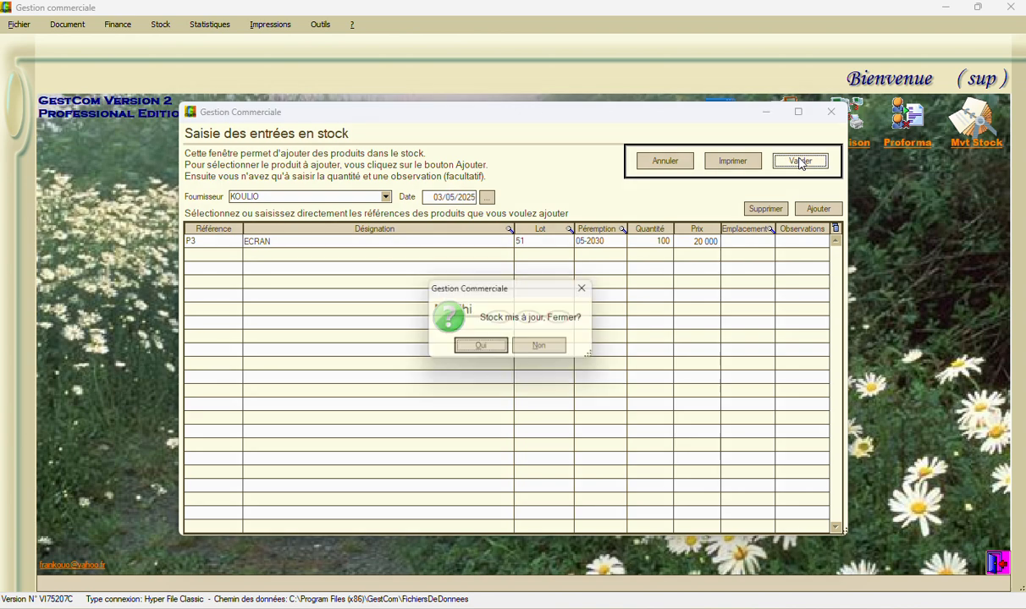
click(480, 348)
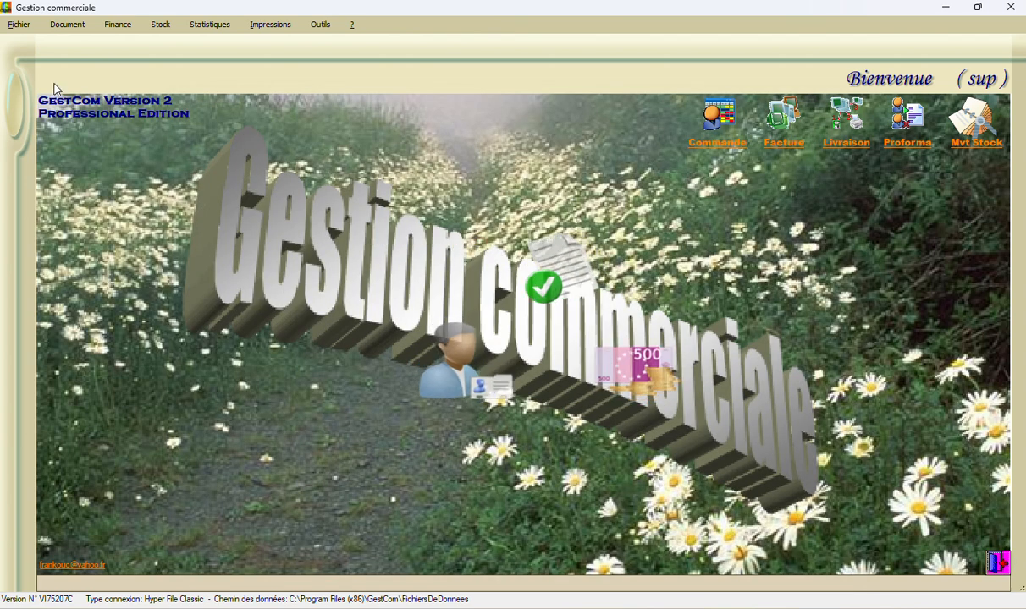
Create another invoice from the most recent INTEGSOL order to bill its remaining quantities
click(67, 24)
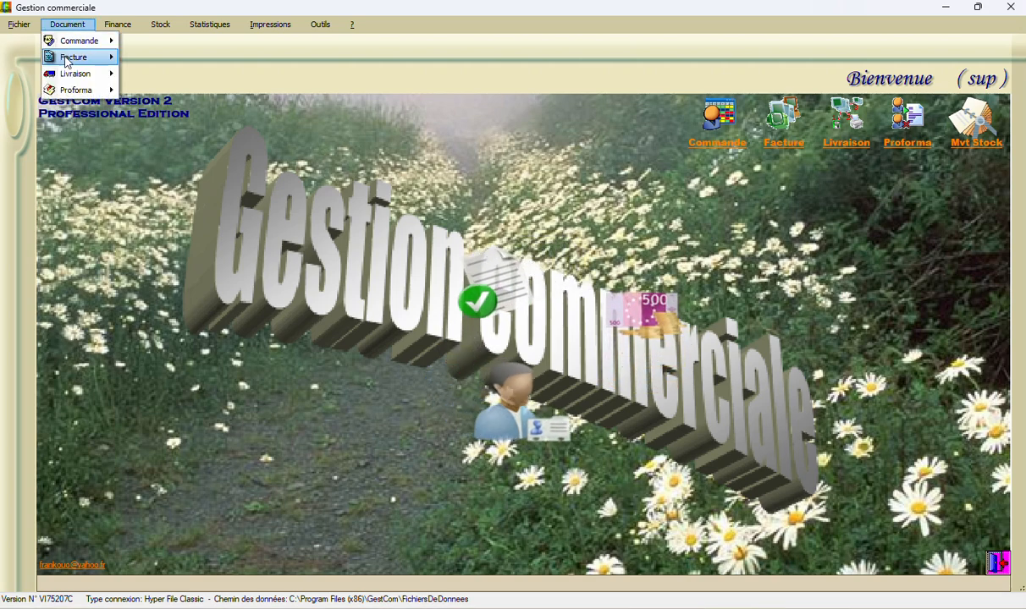
mouse_move(66, 60)
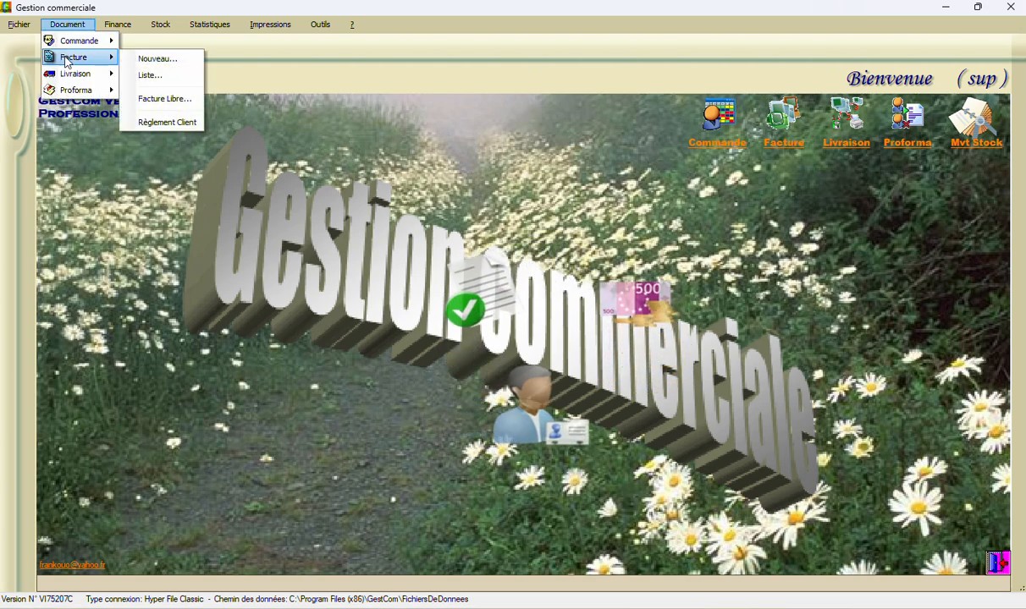
click(146, 59)
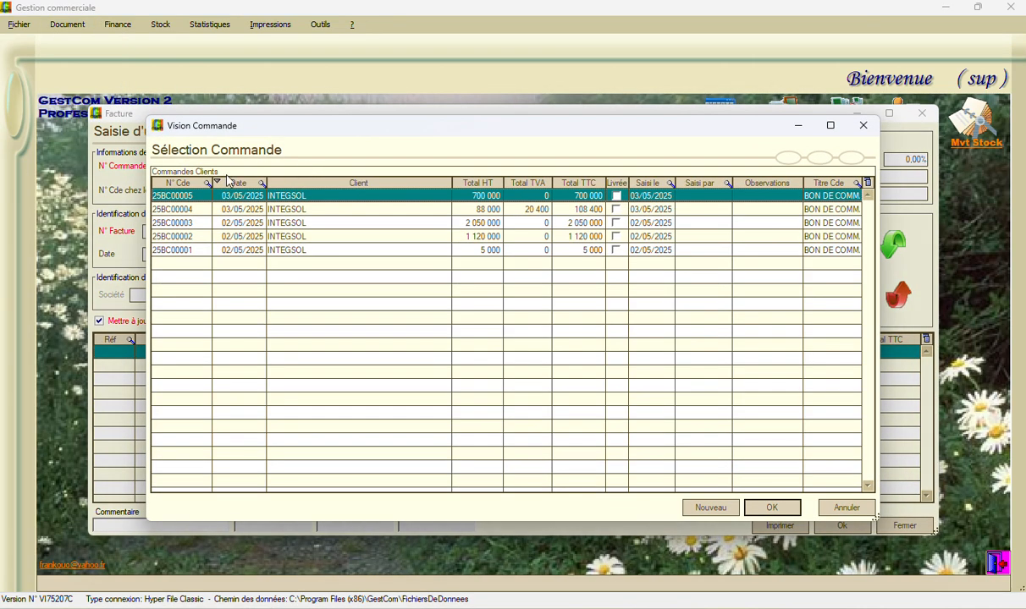
double_click(173, 198)
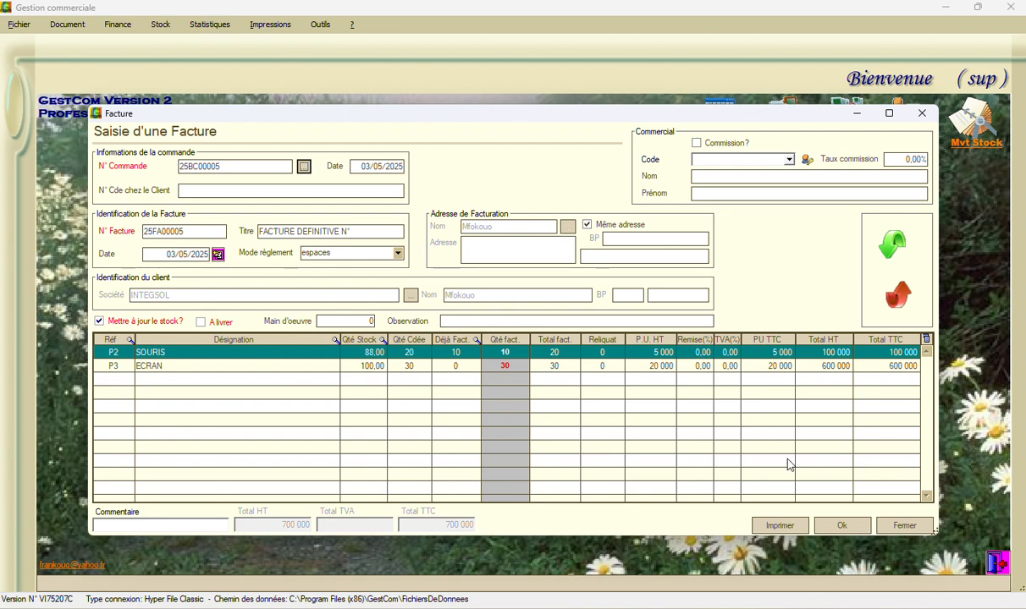
Save the invoice for the remaining quantities, declining the print preview and the stock exit report
click(842, 526)
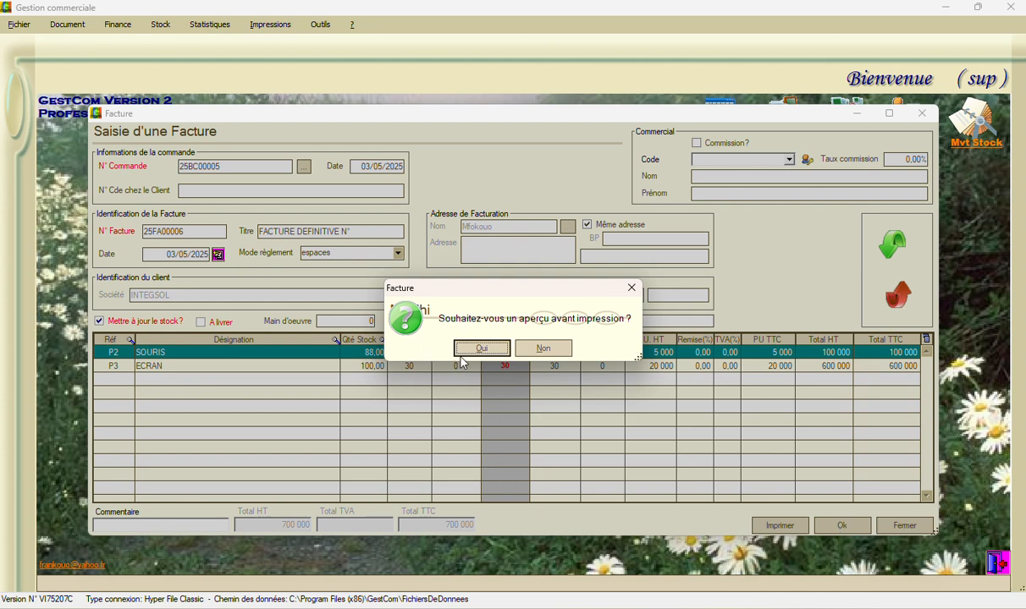
click(543, 347)
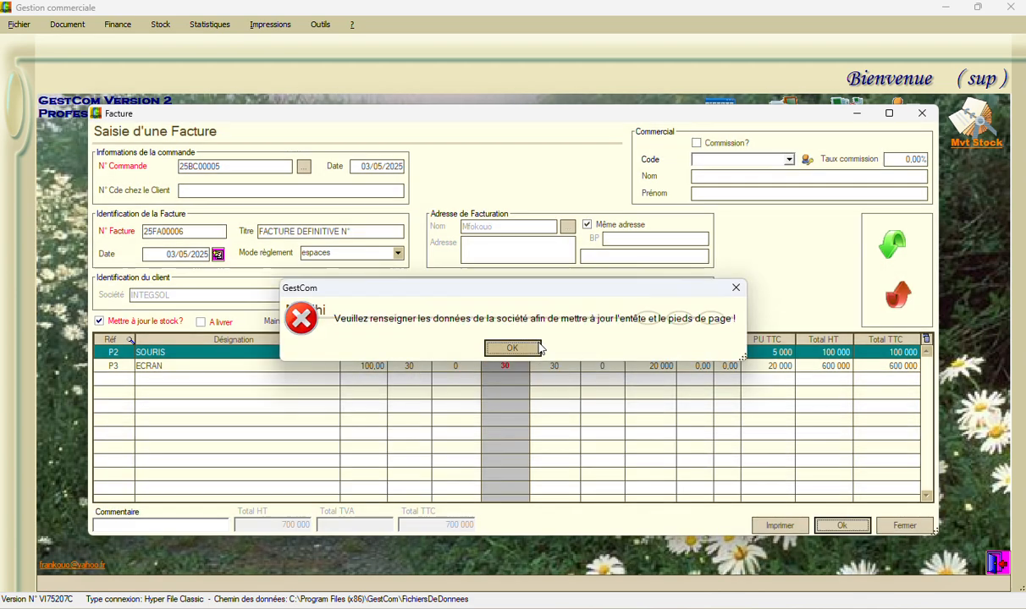
click(512, 348)
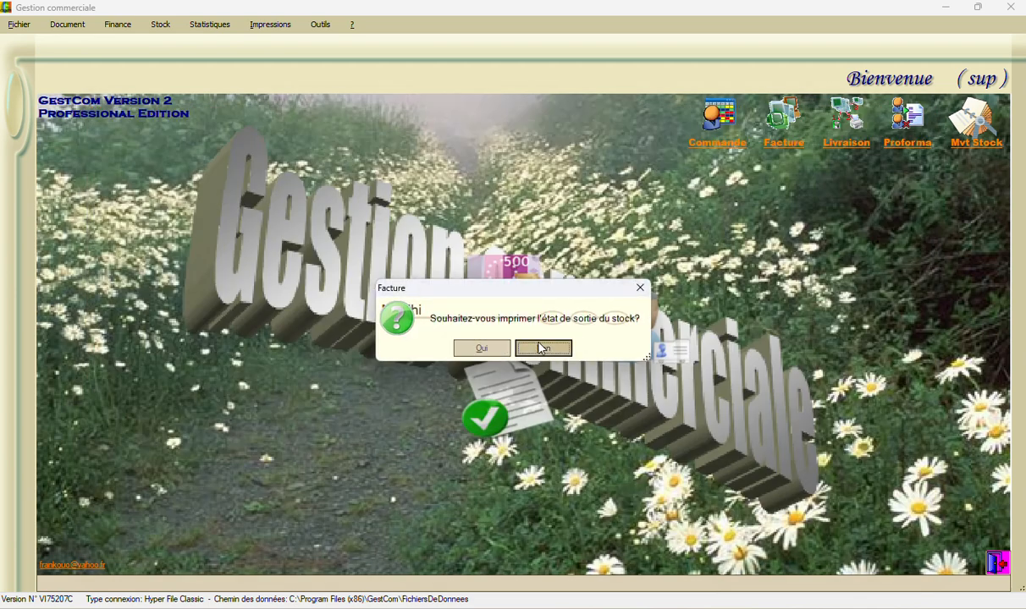
click(540, 348)
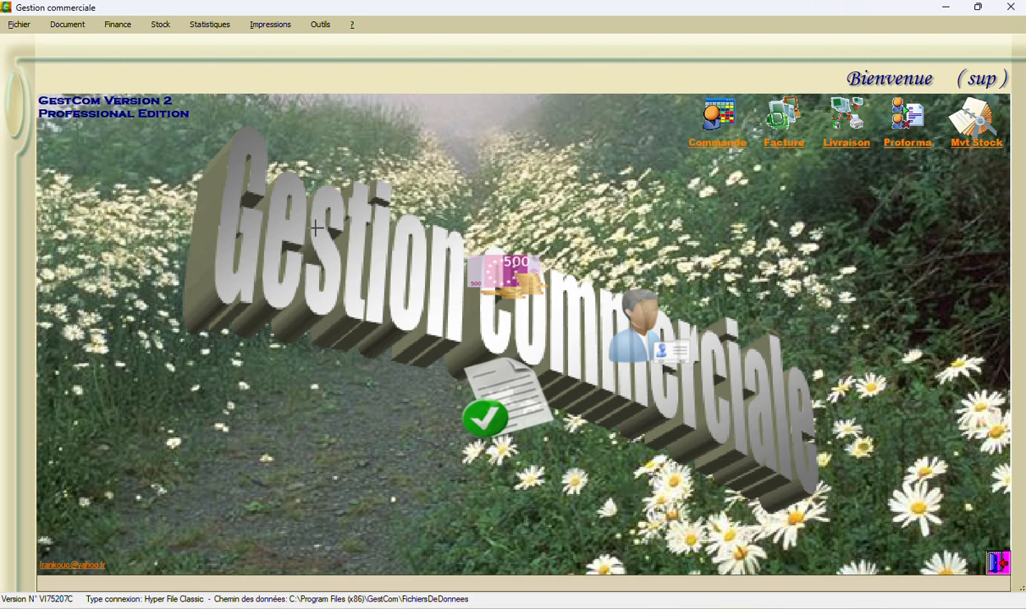